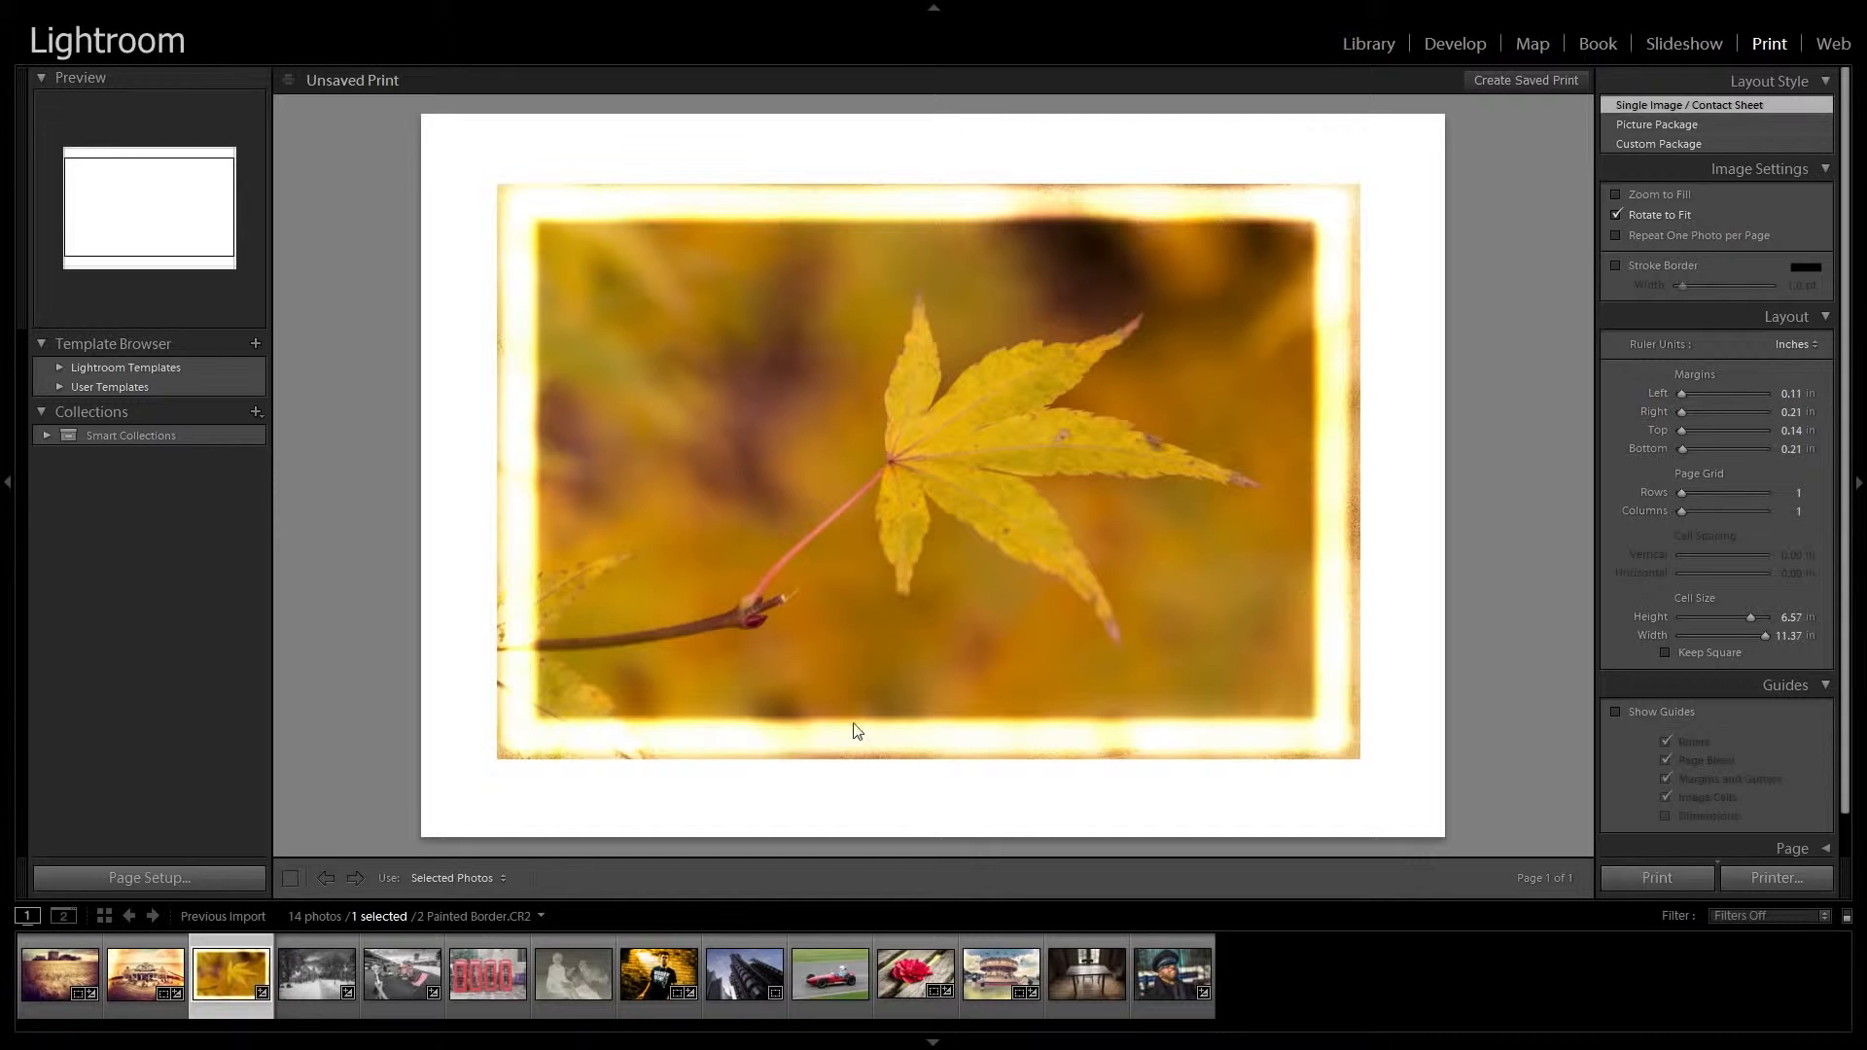
Step: Open the leaf photo for developing and reset all its existing Adjustment Brush edits
{"action": "left_click", "coordinate": [1464, 43]}
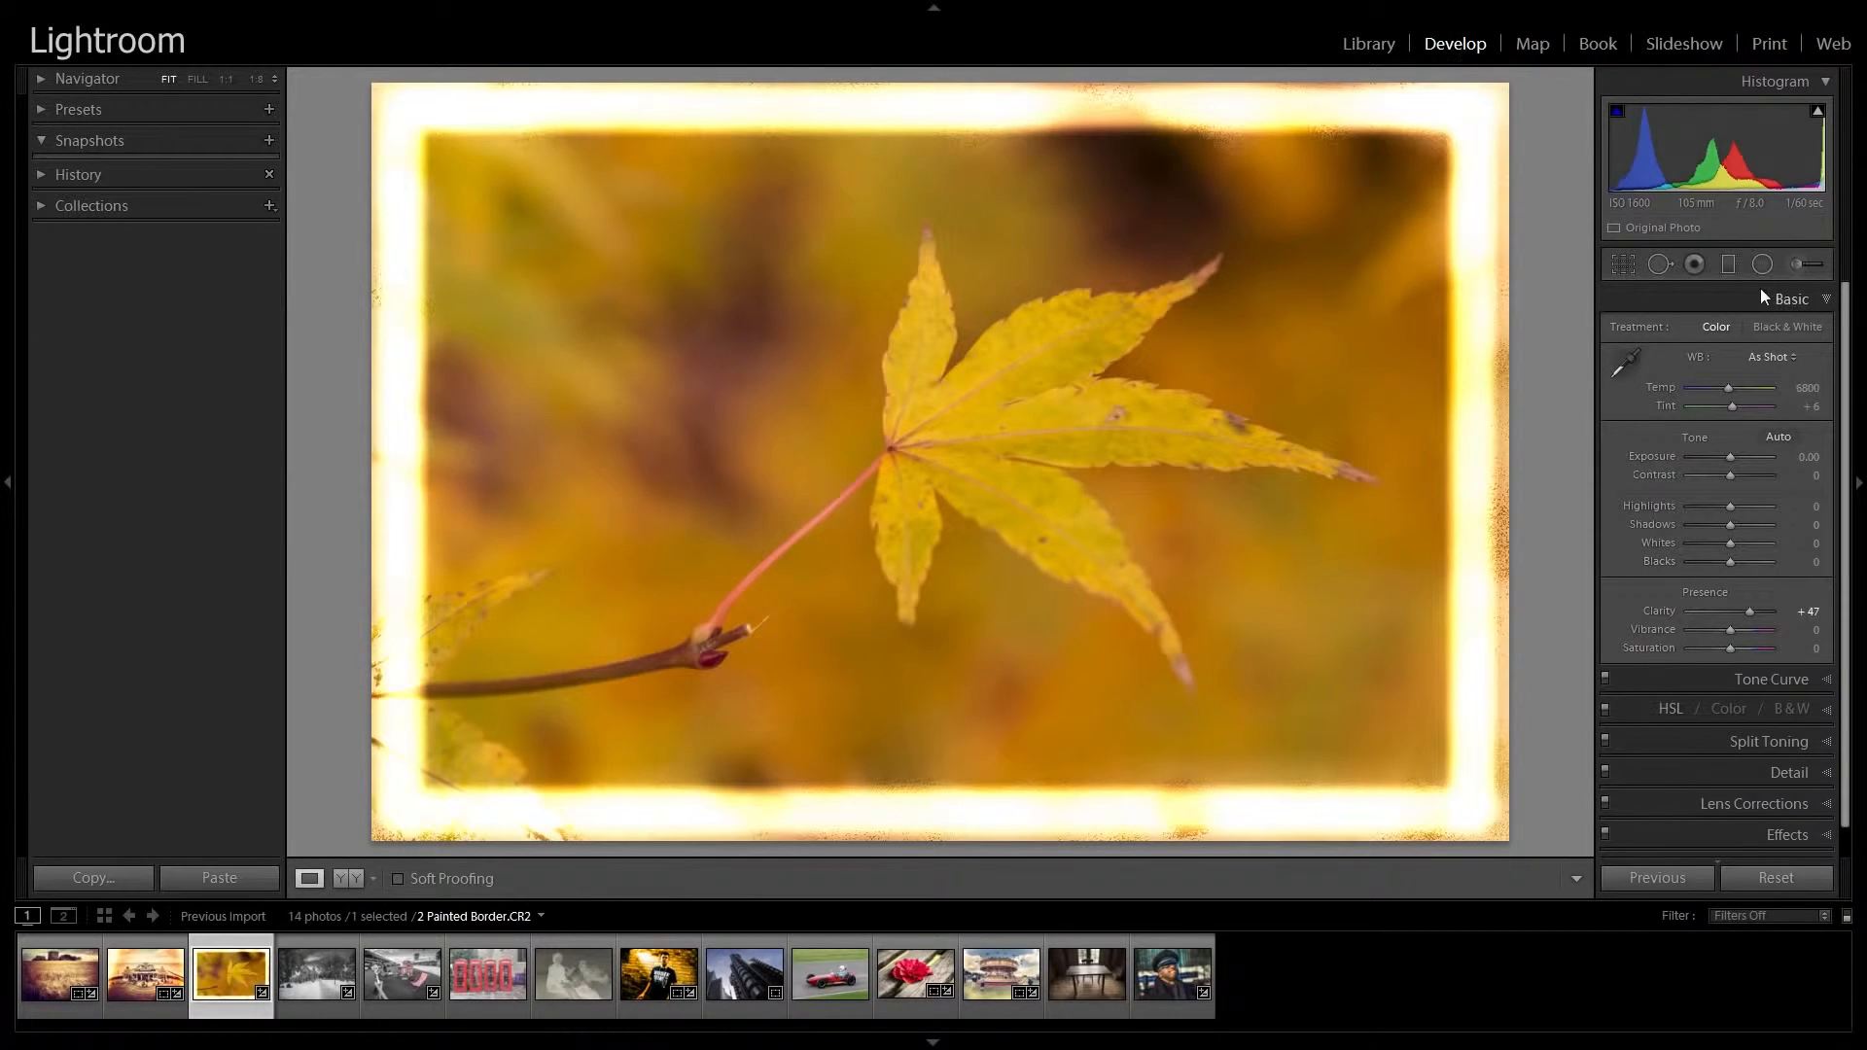
{"action": "left_click", "coordinate": [1795, 265]}
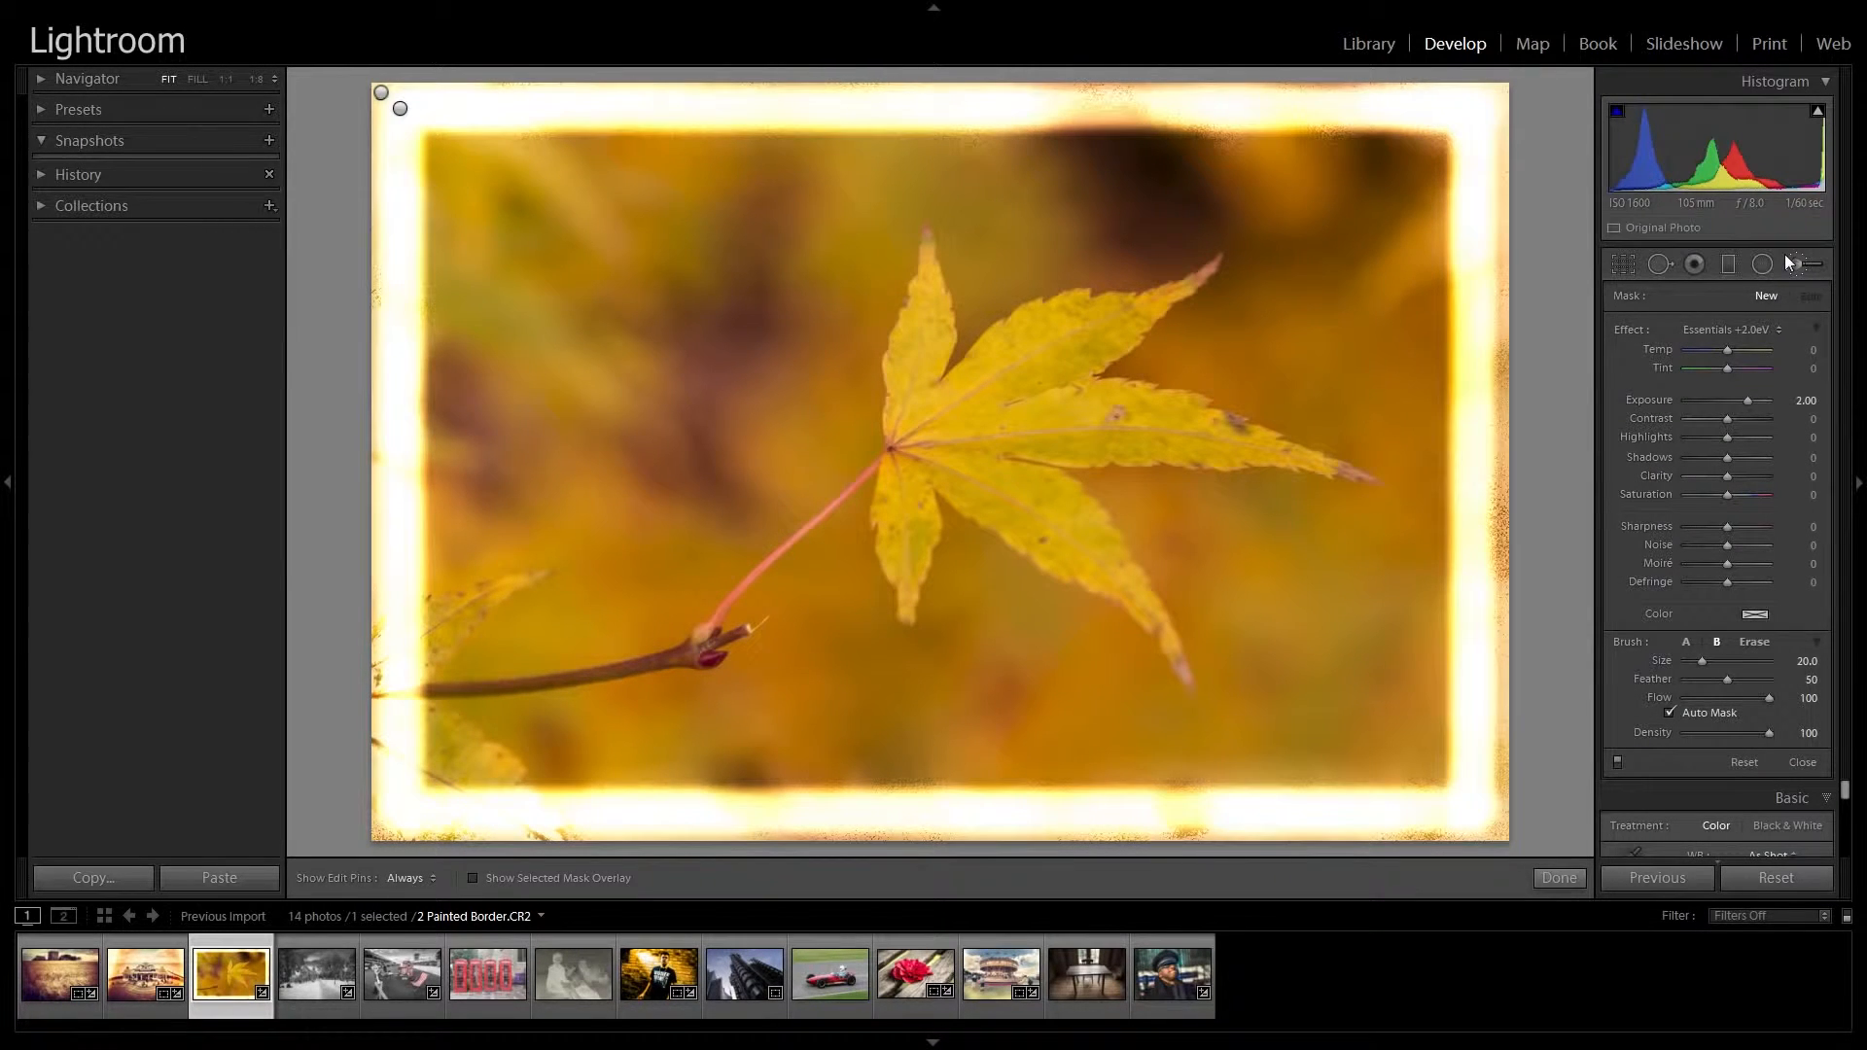
{"action": "left_click", "coordinate": [1748, 762]}
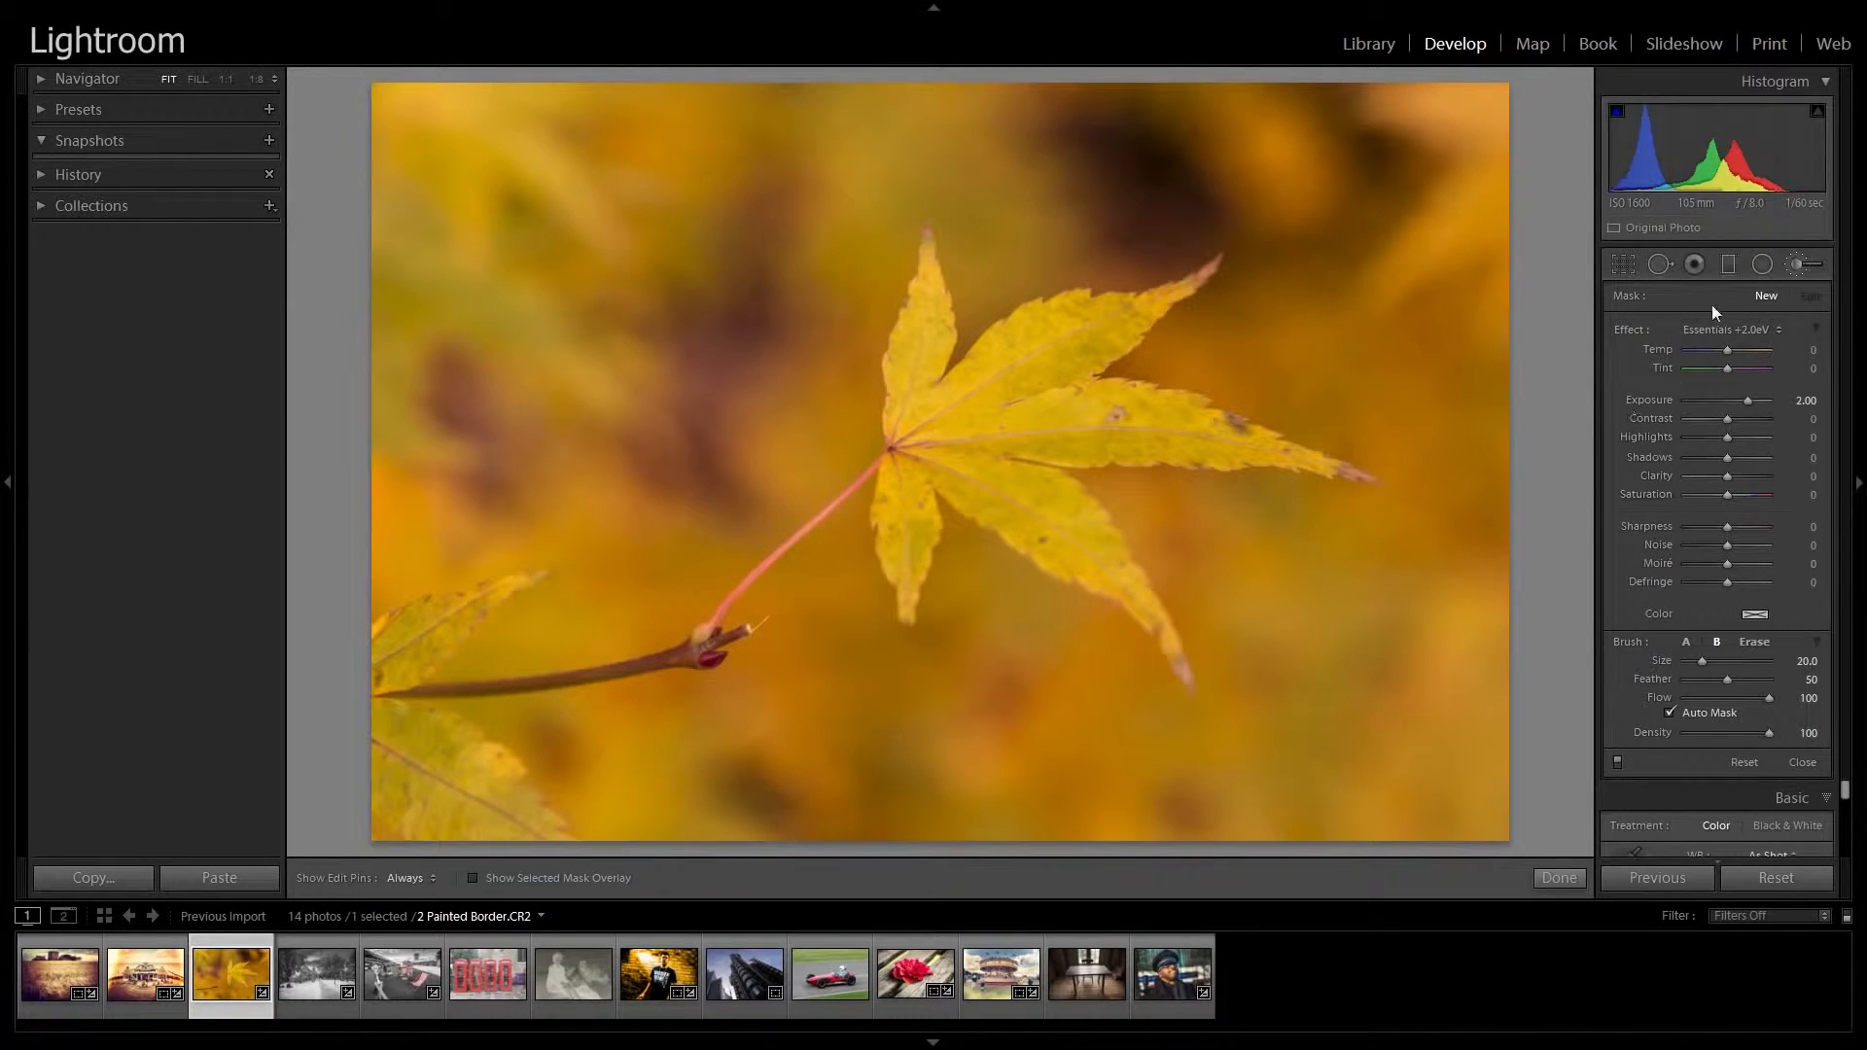
Step: Reset the Adjustment Brush effect sliders, then set exposure to 4.00 and brush size to 6 with Auto Mask off
{"action": "double_click", "coordinate": [1629, 330]}
{"action": "left_click_drag", "start_coordinate": [1726, 400], "coordinate": [1781, 404]}
{"action": "left_click", "coordinate": [1805, 662]}
{"action": "type", "text": "6"}
{"action": "key", "text": "Tab"}
{"action": "key", "text": "Tab"}
Step: Paint a straight bright border with the brush along the photo's top, right, bottom and left edges, starting at its upper-left corner
{"action": "key", "text": "h"}
{"action": "left_click", "coordinate": [399, 109]}
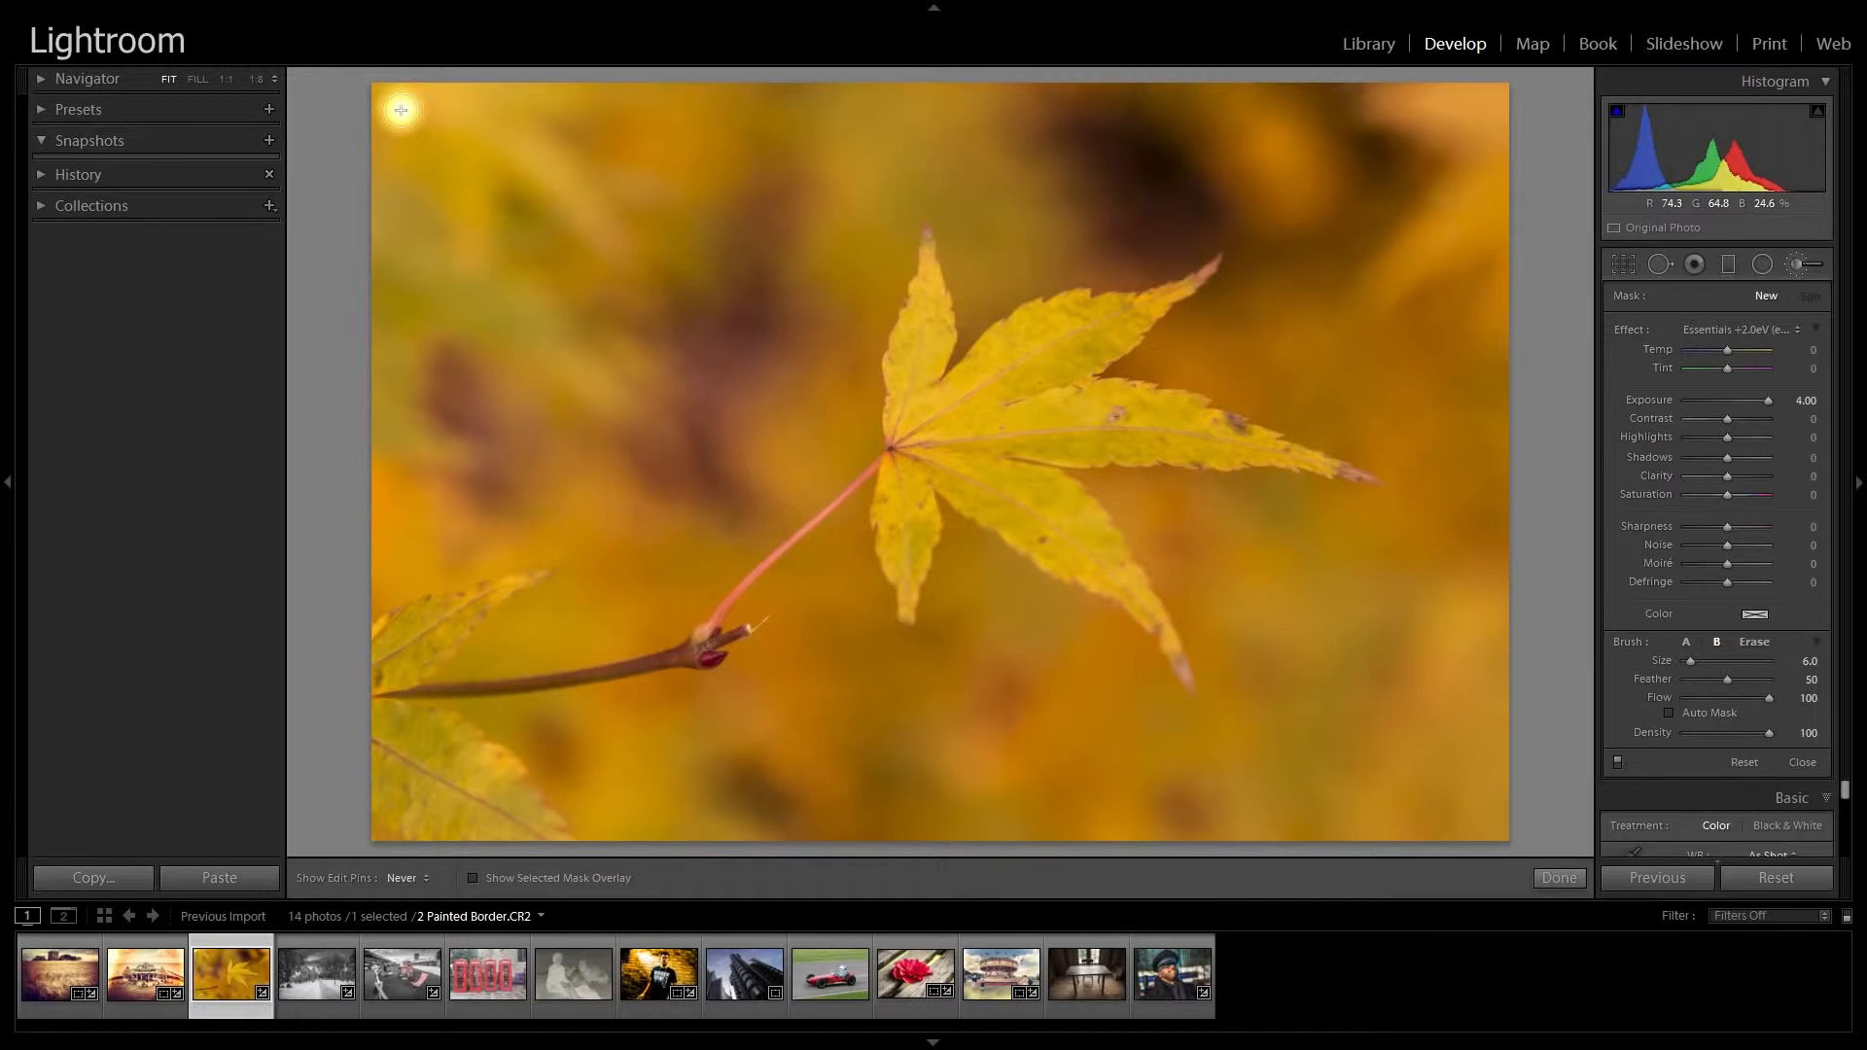
{"action": "key", "text": "shift"}
{"action": "mouse_move", "coordinate": [400, 110]}
{"action": "left_mouse_down"}
{"action": "mouse_move", "coordinate": [887, 150]}
{"action": "mouse_move", "coordinate": [1160, 131]}
{"action": "mouse_move", "coordinate": [1479, 150]}
{"action": "left_mouse_up"}
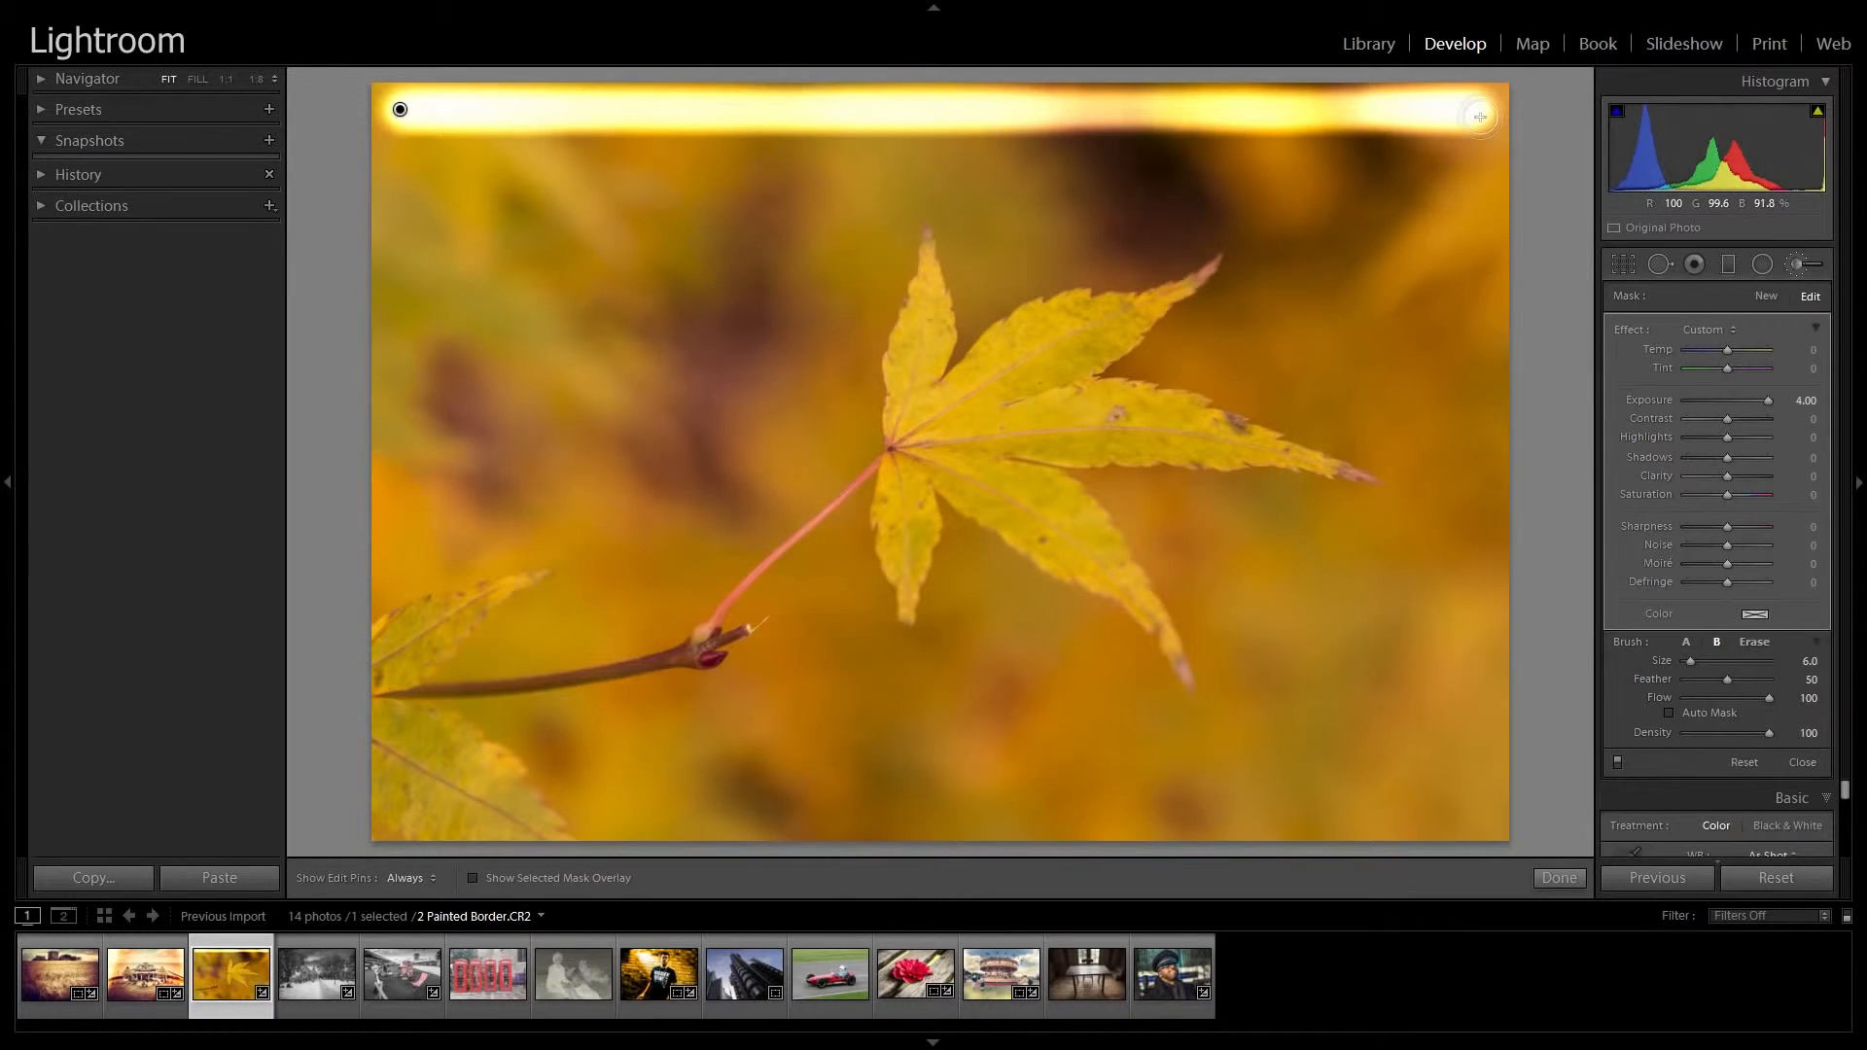
{"action": "key", "text": "h"}
{"action": "mouse_move", "coordinate": [1480, 117]}
{"action": "left_mouse_down"}
{"action": "mouse_move", "coordinate": [1462, 341]}
{"action": "mouse_move", "coordinate": [1472, 821]}
{"action": "left_mouse_up"}
{"action": "key", "text": "h"}
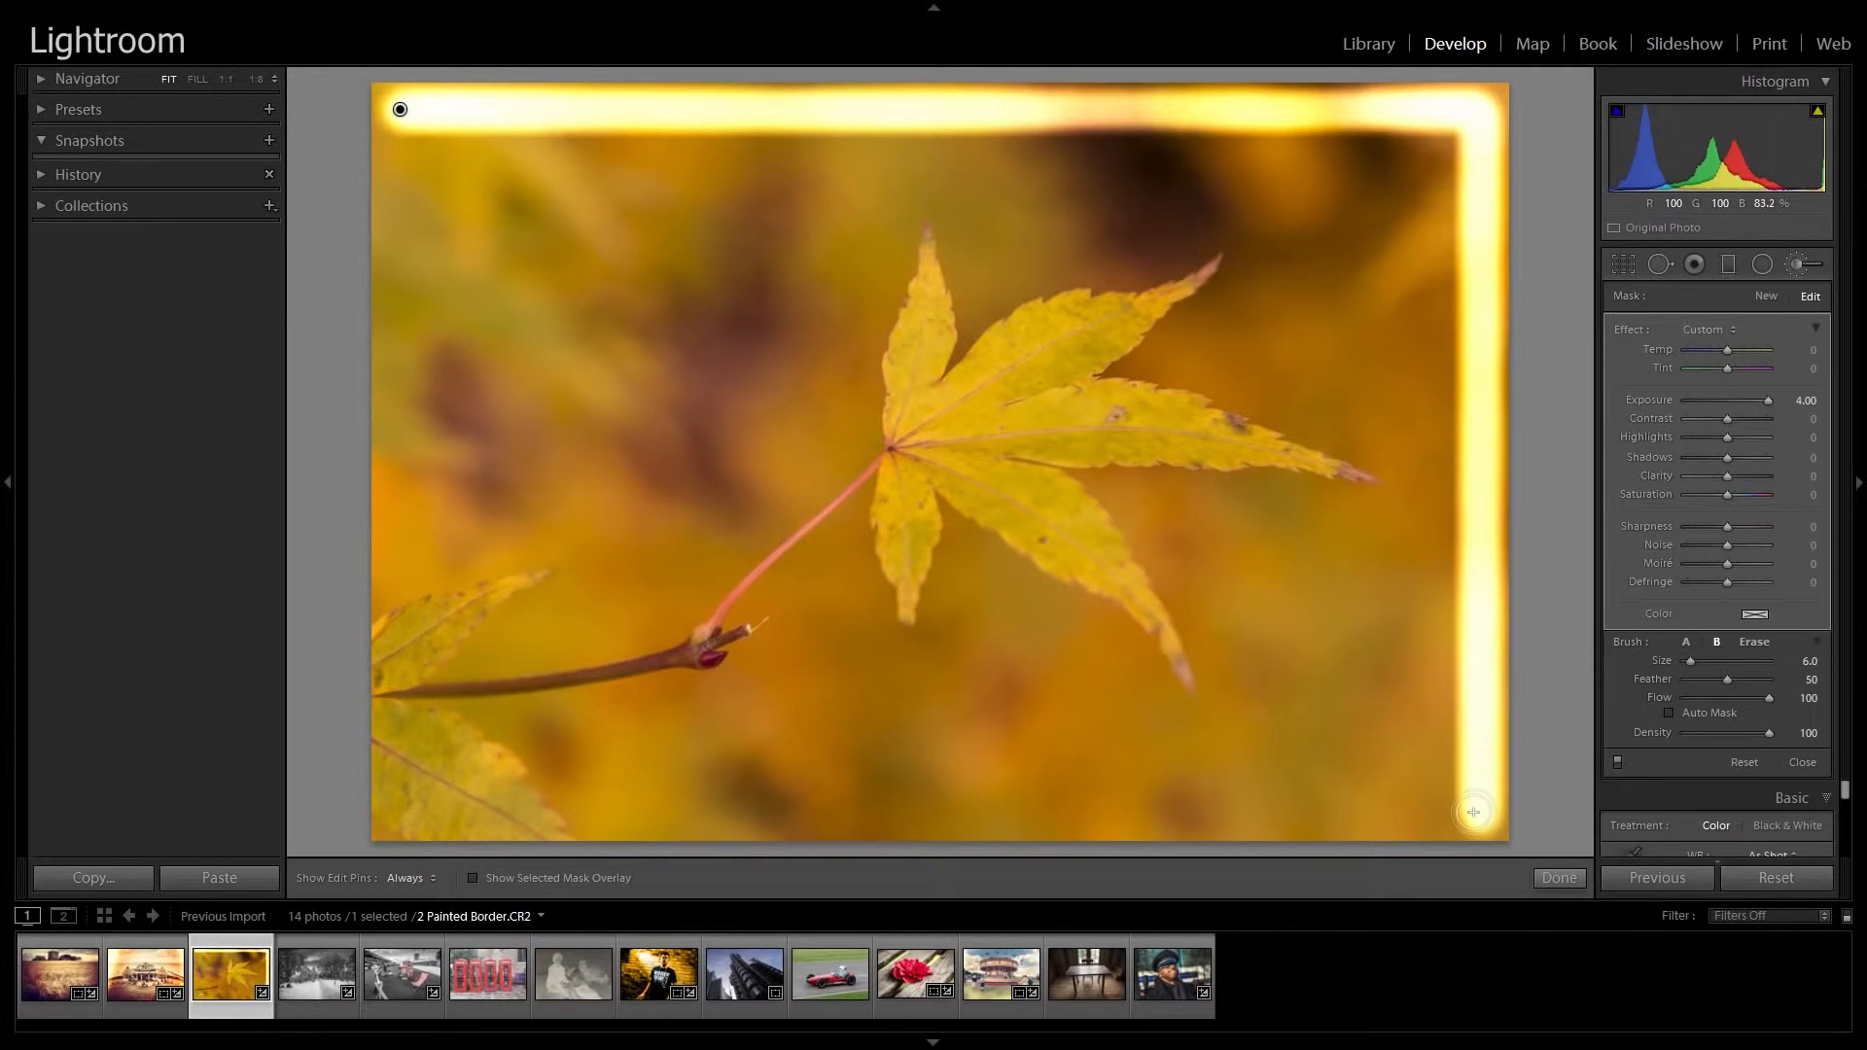
{"action": "key", "text": "h"}
{"action": "mouse_move", "coordinate": [1475, 812]}
{"action": "left_mouse_down"}
{"action": "mouse_move", "coordinate": [664, 793]}
{"action": "mouse_move", "coordinate": [395, 816]}
{"action": "left_mouse_up"}
{"action": "key", "text": "h"}
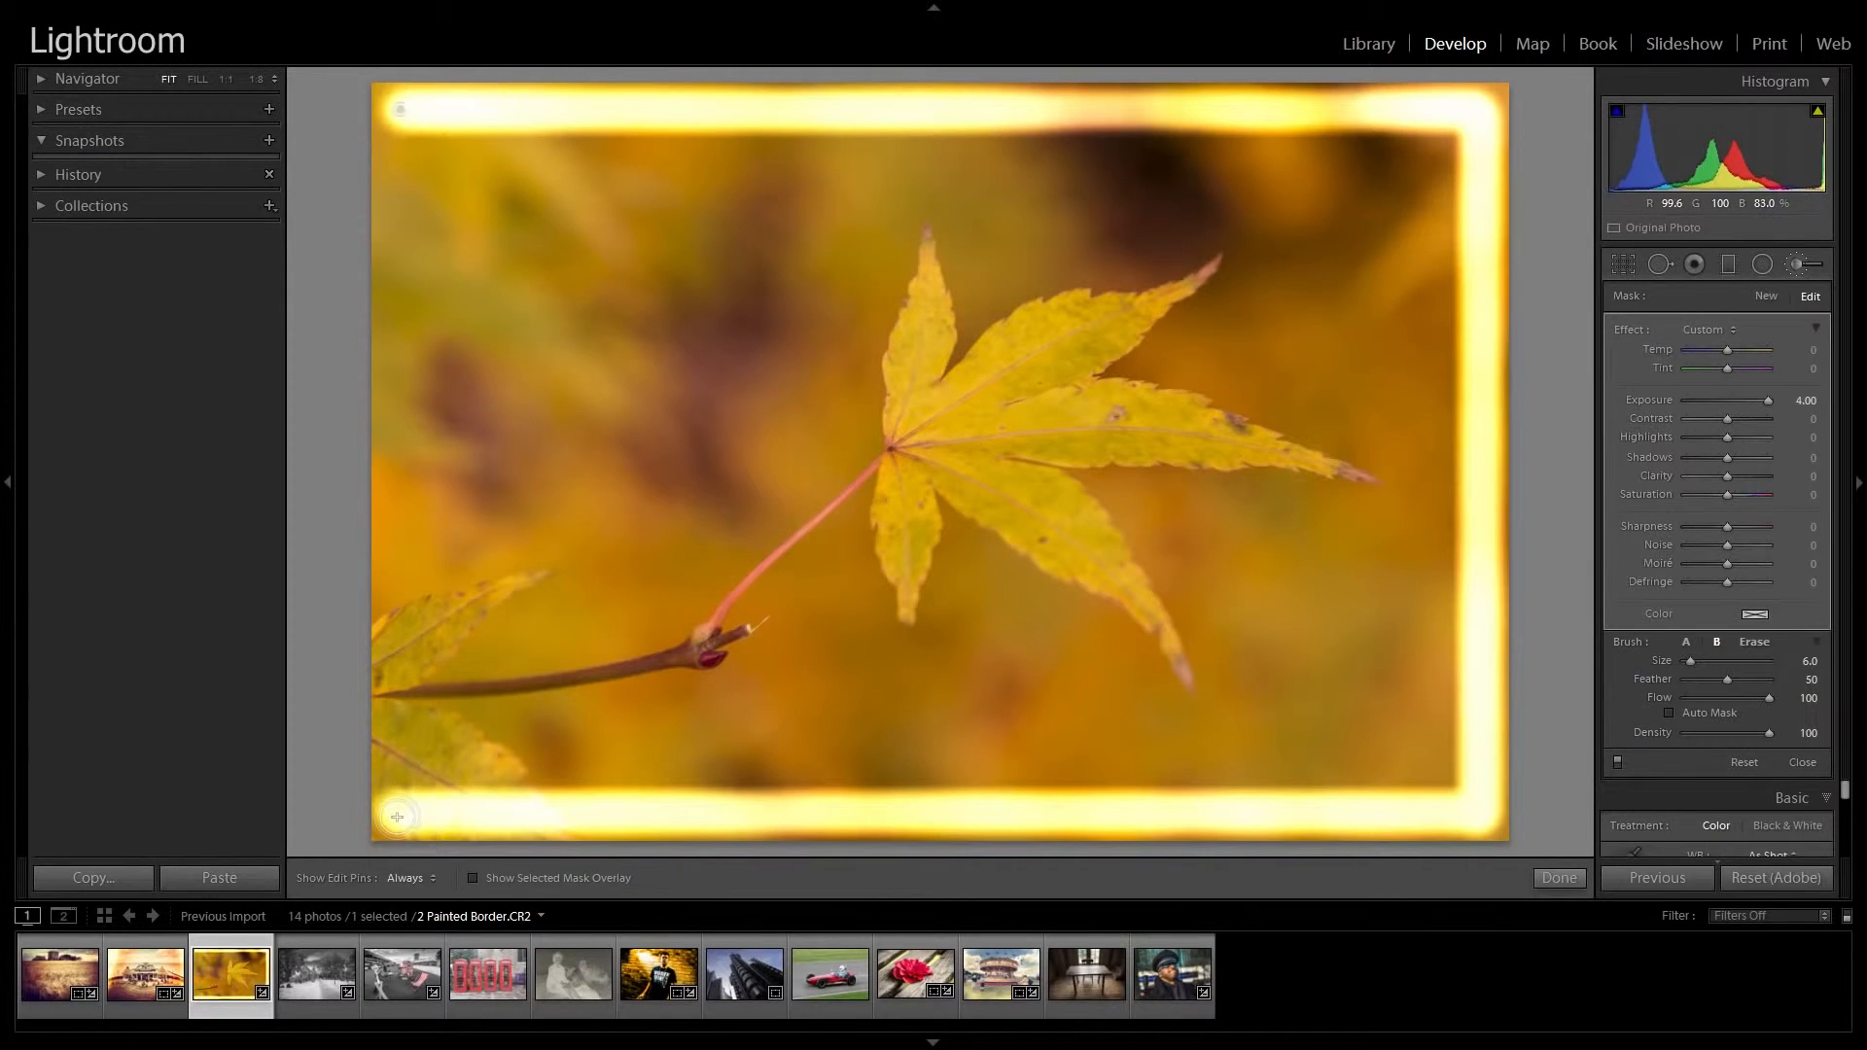
{"action": "key", "text": "h"}
{"action": "key", "text": "shift"}
{"action": "key", "text": "h"}
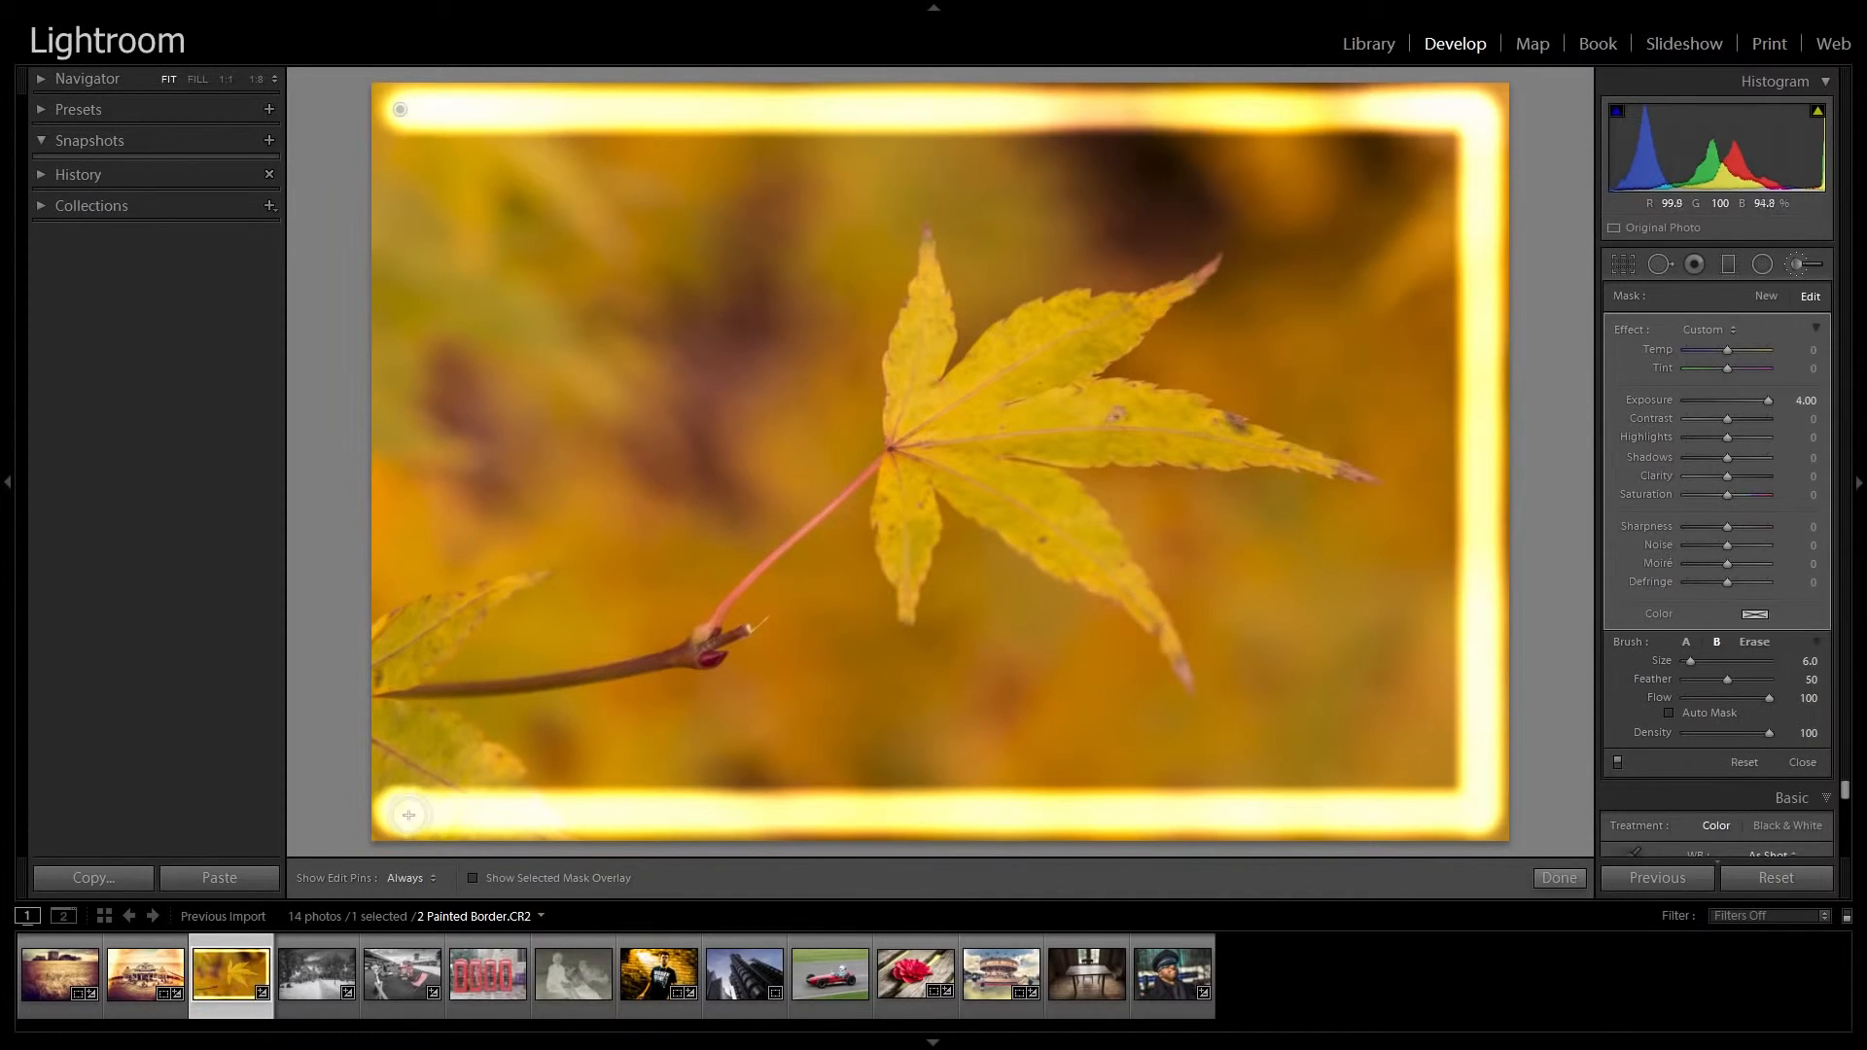
{"action": "key", "text": "h"}
{"action": "left_click_drag", "start_coordinate": [397, 813], "coordinate": [419, 113]}
{"action": "key", "text": "h"}
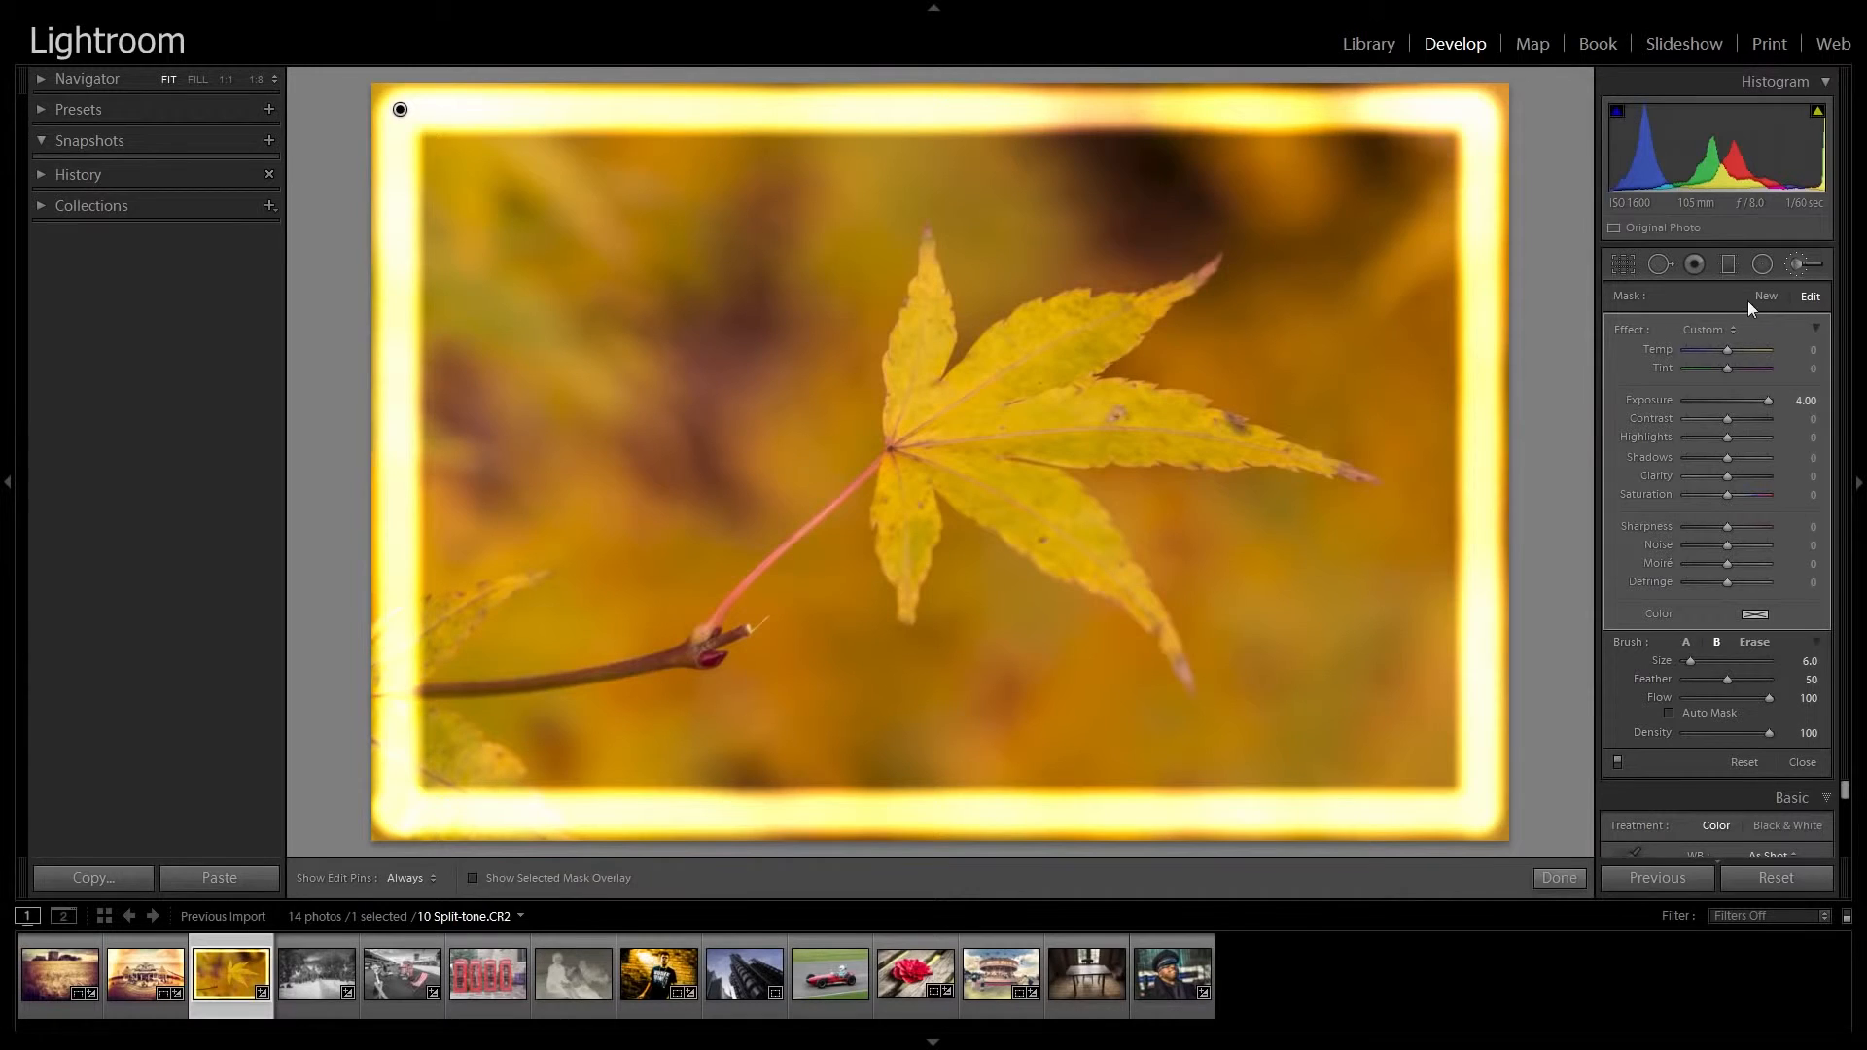
Step: Add a second brush adjustment with exposure 2.00, Auto Mask on and size 20, and paint it around the photo's outermost edge
{"action": "left_click", "coordinate": [1765, 297]}
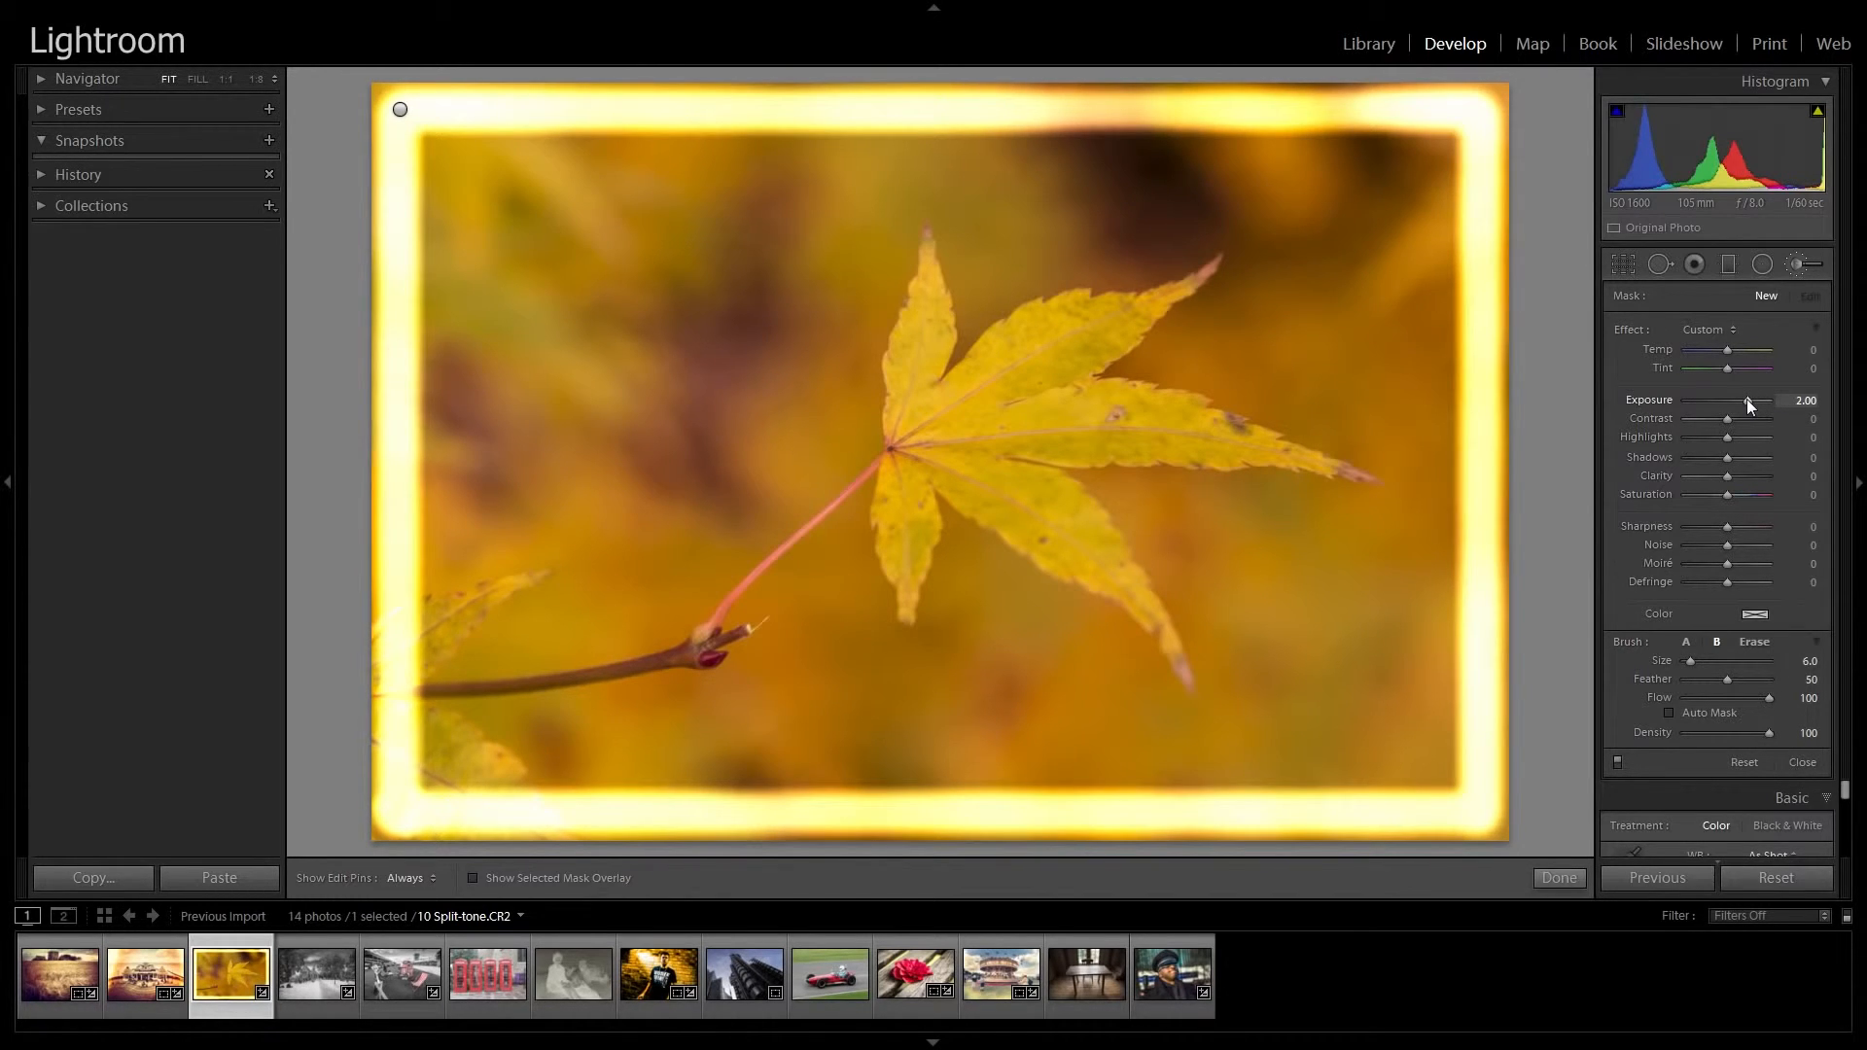
{"action": "left_click", "coordinate": [1669, 715]}
{"action": "left_click", "coordinate": [1812, 662]}
{"action": "type", "text": "20"}
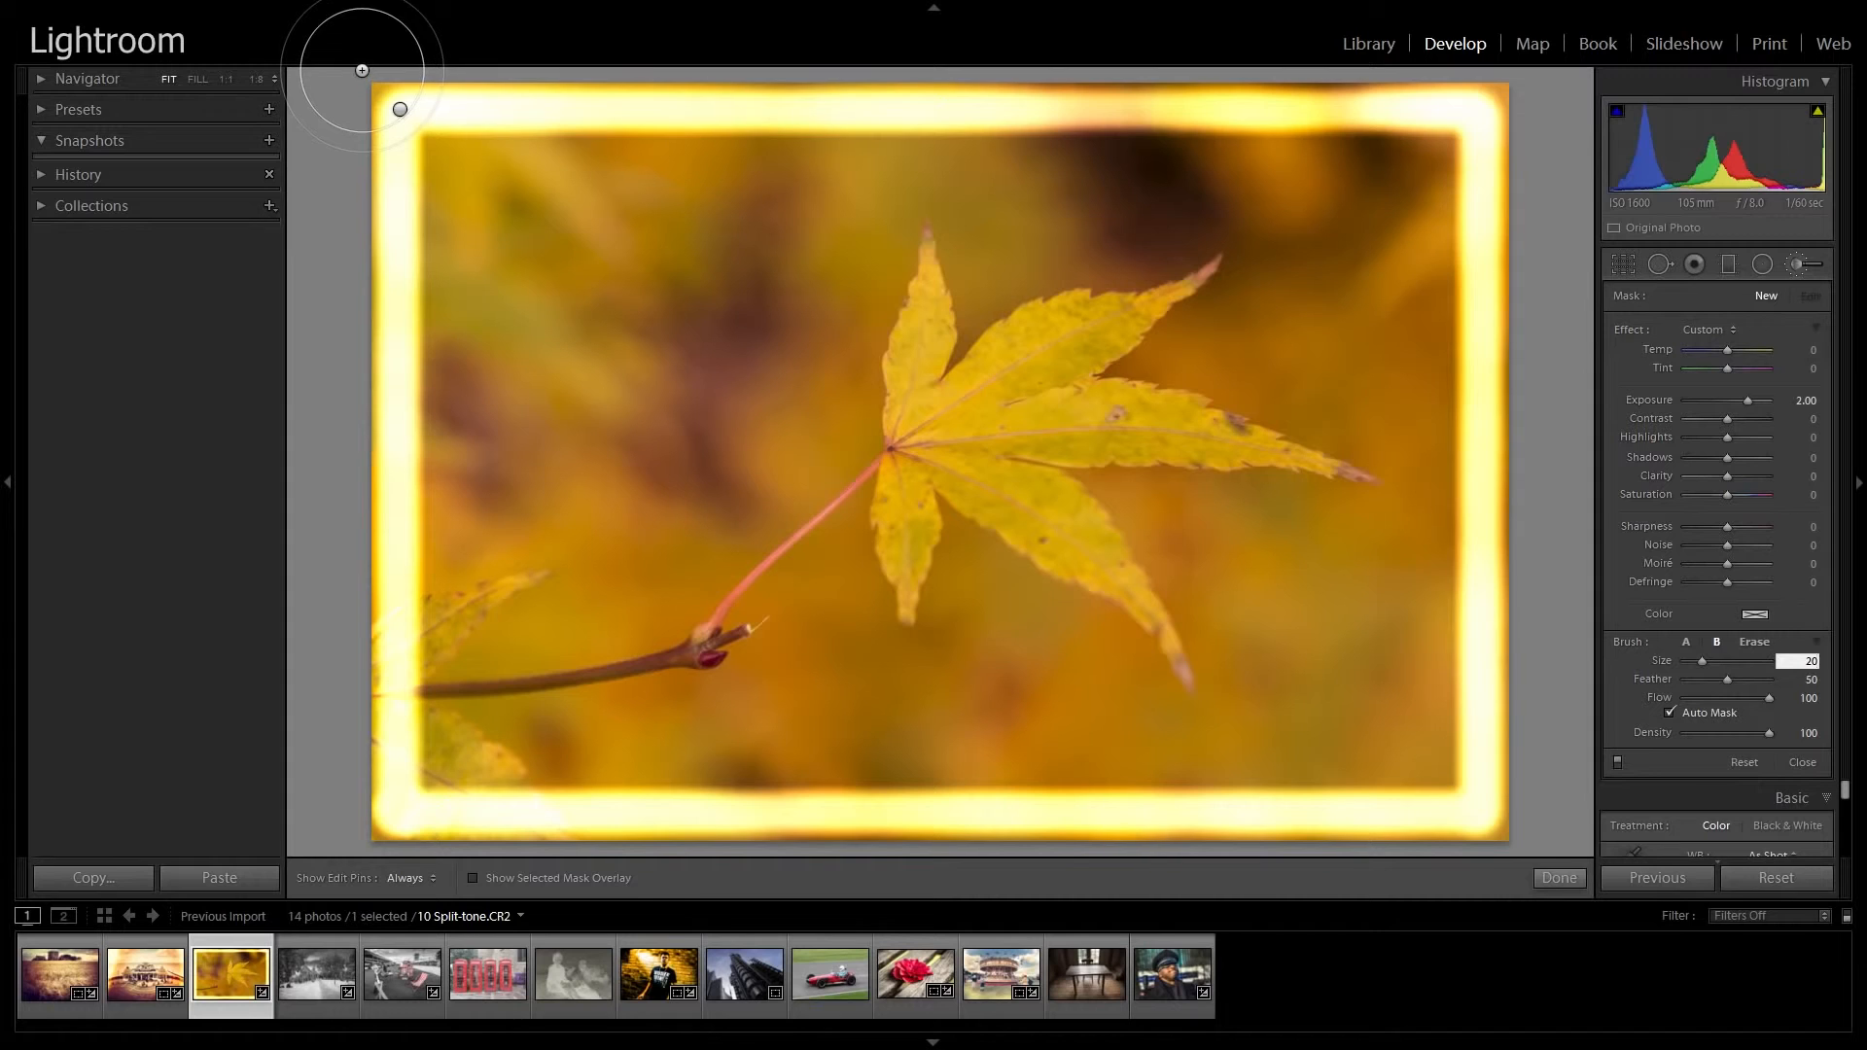
{"action": "key", "text": "Return"}
{"action": "key", "text": "h"}
{"action": "mouse_move", "coordinate": [457, 83]}
{"action": "left_mouse_down"}
{"action": "mouse_move", "coordinate": [624, 80]}
{"action": "mouse_move", "coordinate": [759, 44]}
{"action": "mouse_move", "coordinate": [1289, 71]}
{"action": "mouse_move", "coordinate": [1438, 56]}
{"action": "mouse_move", "coordinate": [1531, 122]}
{"action": "mouse_move", "coordinate": [1542, 497]}
{"action": "mouse_move", "coordinate": [1517, 863]}
{"action": "mouse_move", "coordinate": [437, 860]}
{"action": "mouse_move", "coordinate": [333, 817]}
{"action": "mouse_move", "coordinate": [348, 384]}
{"action": "mouse_move", "coordinate": [326, 54]}
{"action": "left_mouse_up"}
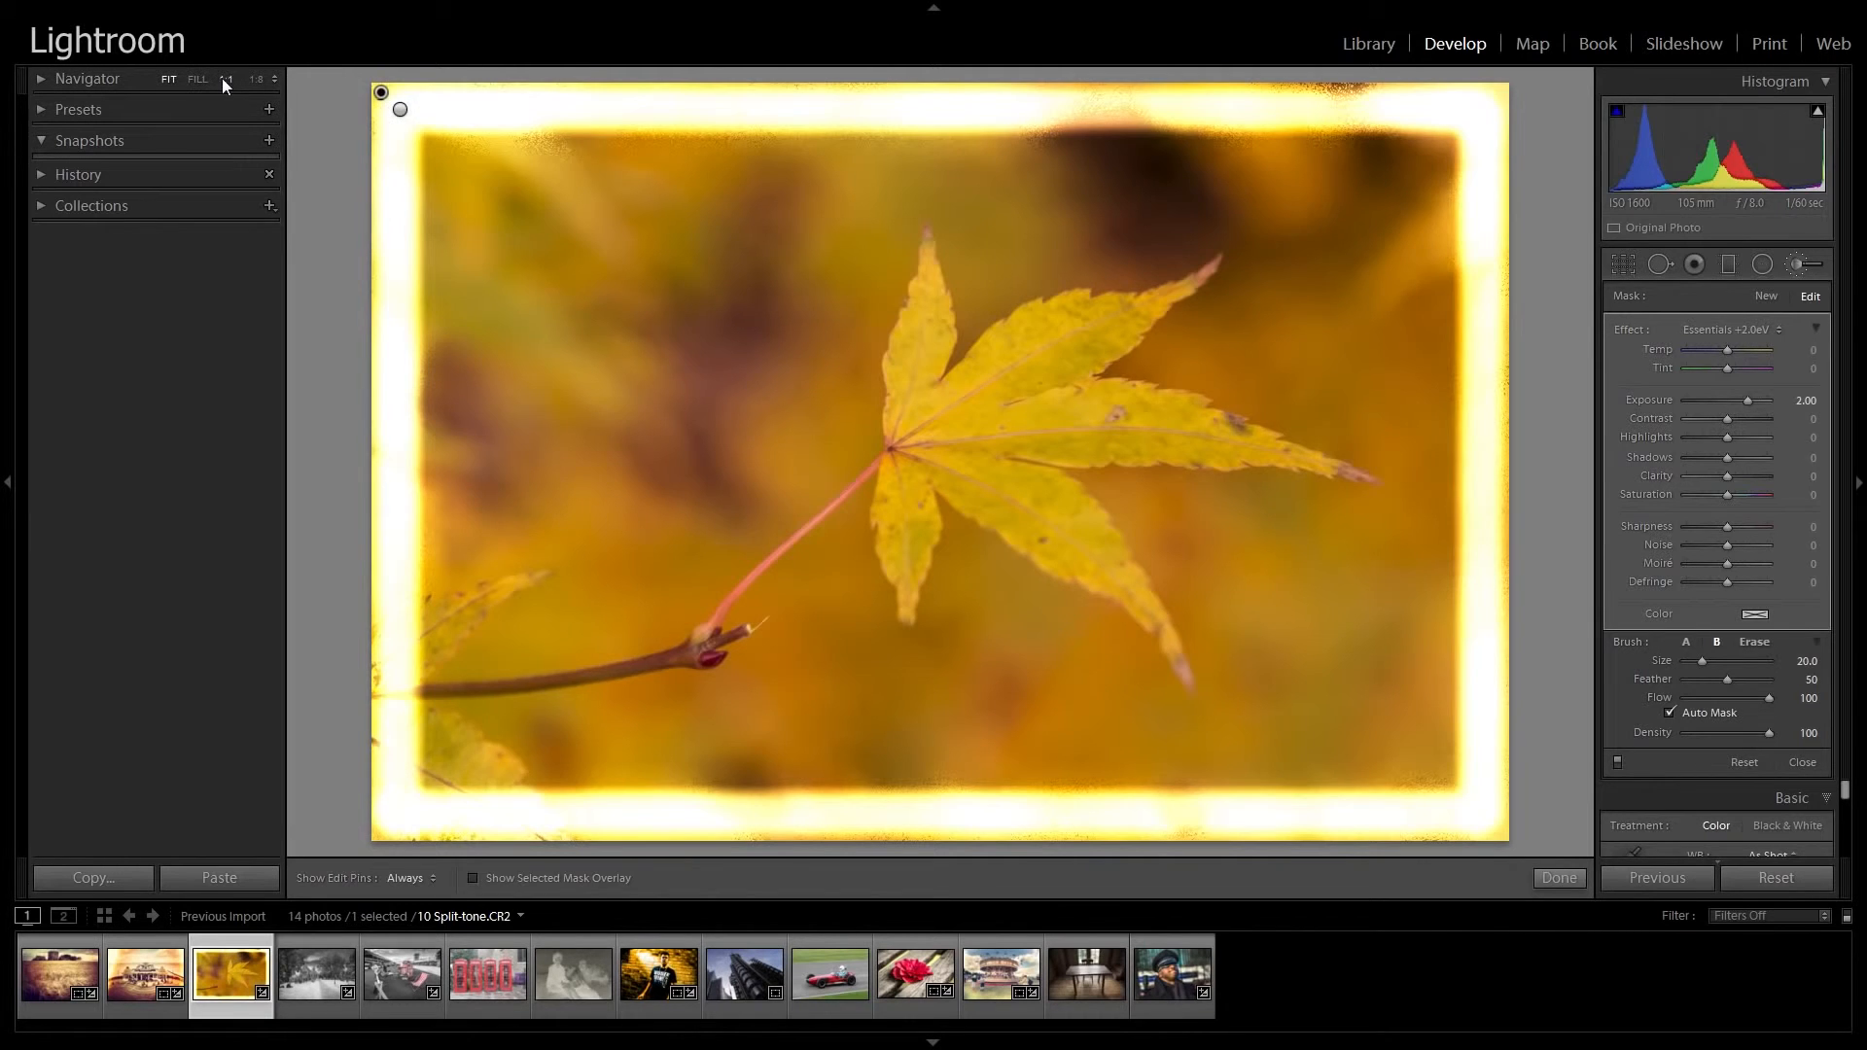
Step: Set the saturation of the second brush adjustment on the outer border to -57
{"action": "left_click", "coordinate": [224, 79]}
{"action": "left_click_drag", "start_coordinate": [667, 260], "coordinate": [1154, 862]}
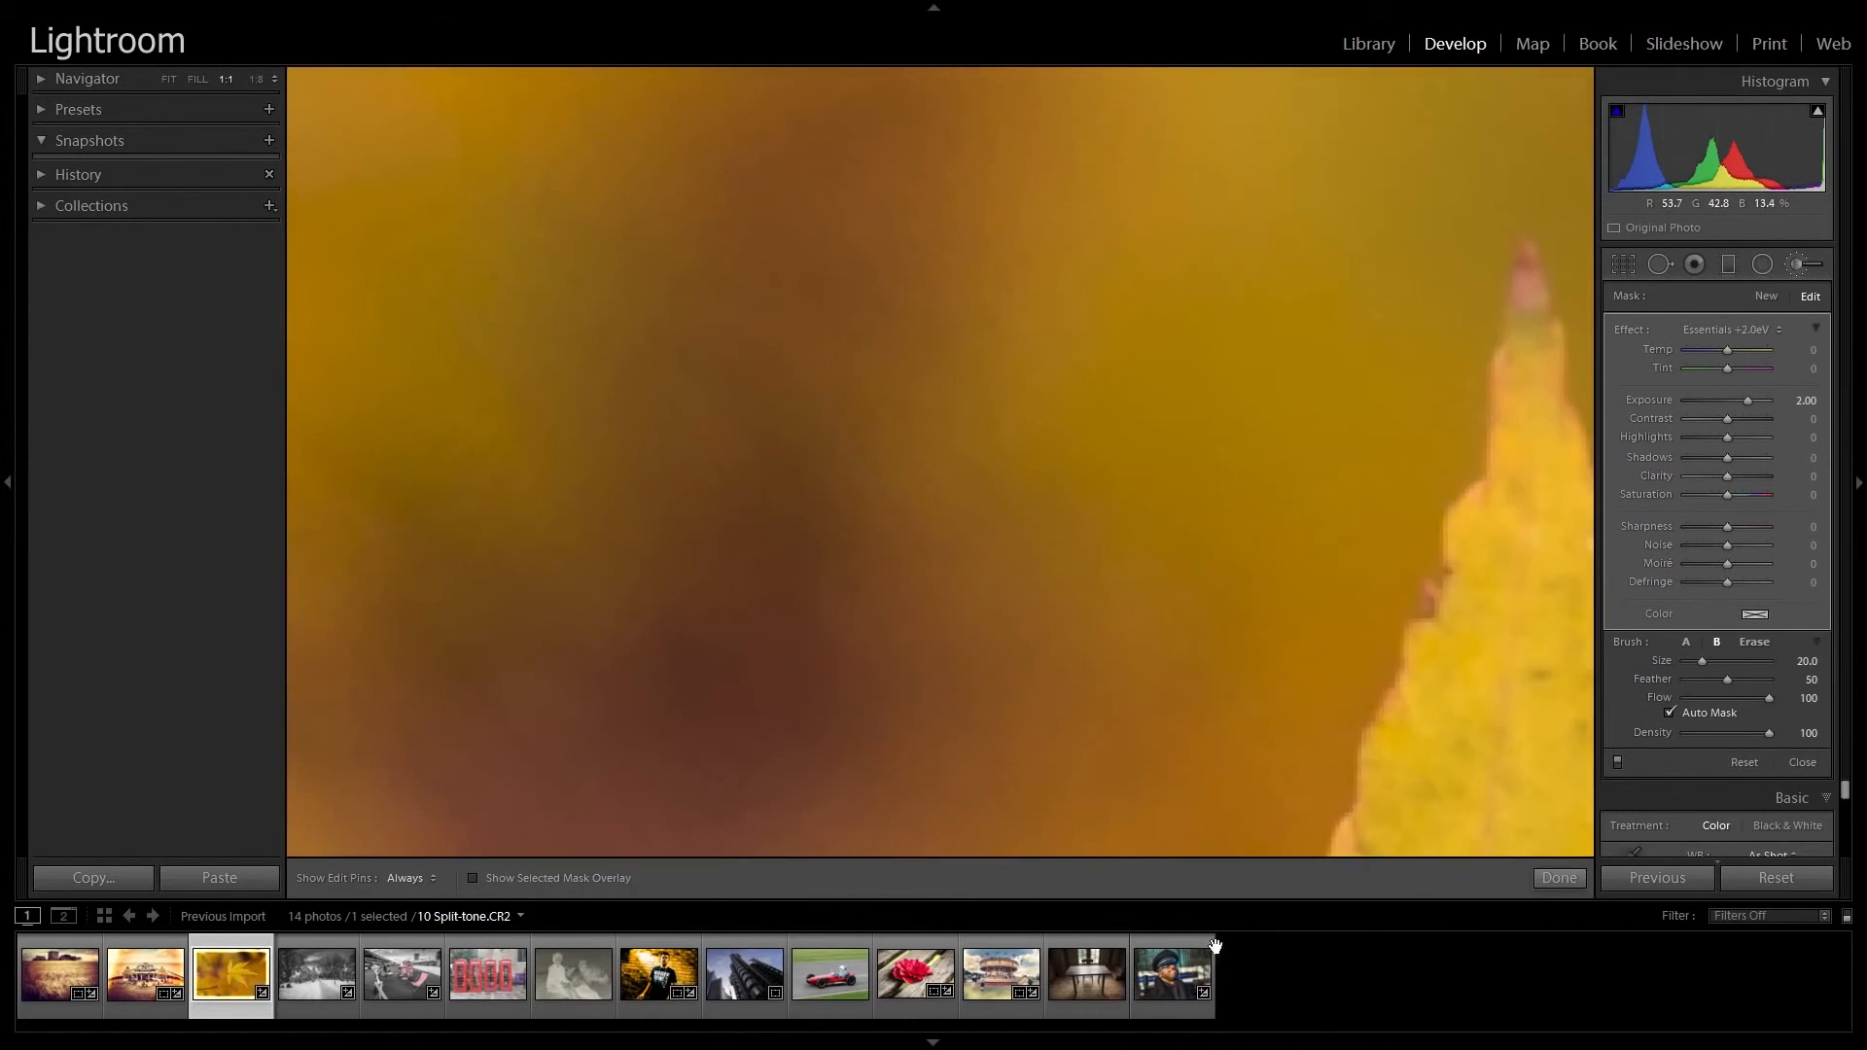
{"action": "left_click_drag", "start_coordinate": [962, 117], "coordinate": [959, 450]}
{"action": "left_click_drag", "start_coordinate": [1001, 392], "coordinate": [1034, 396]}
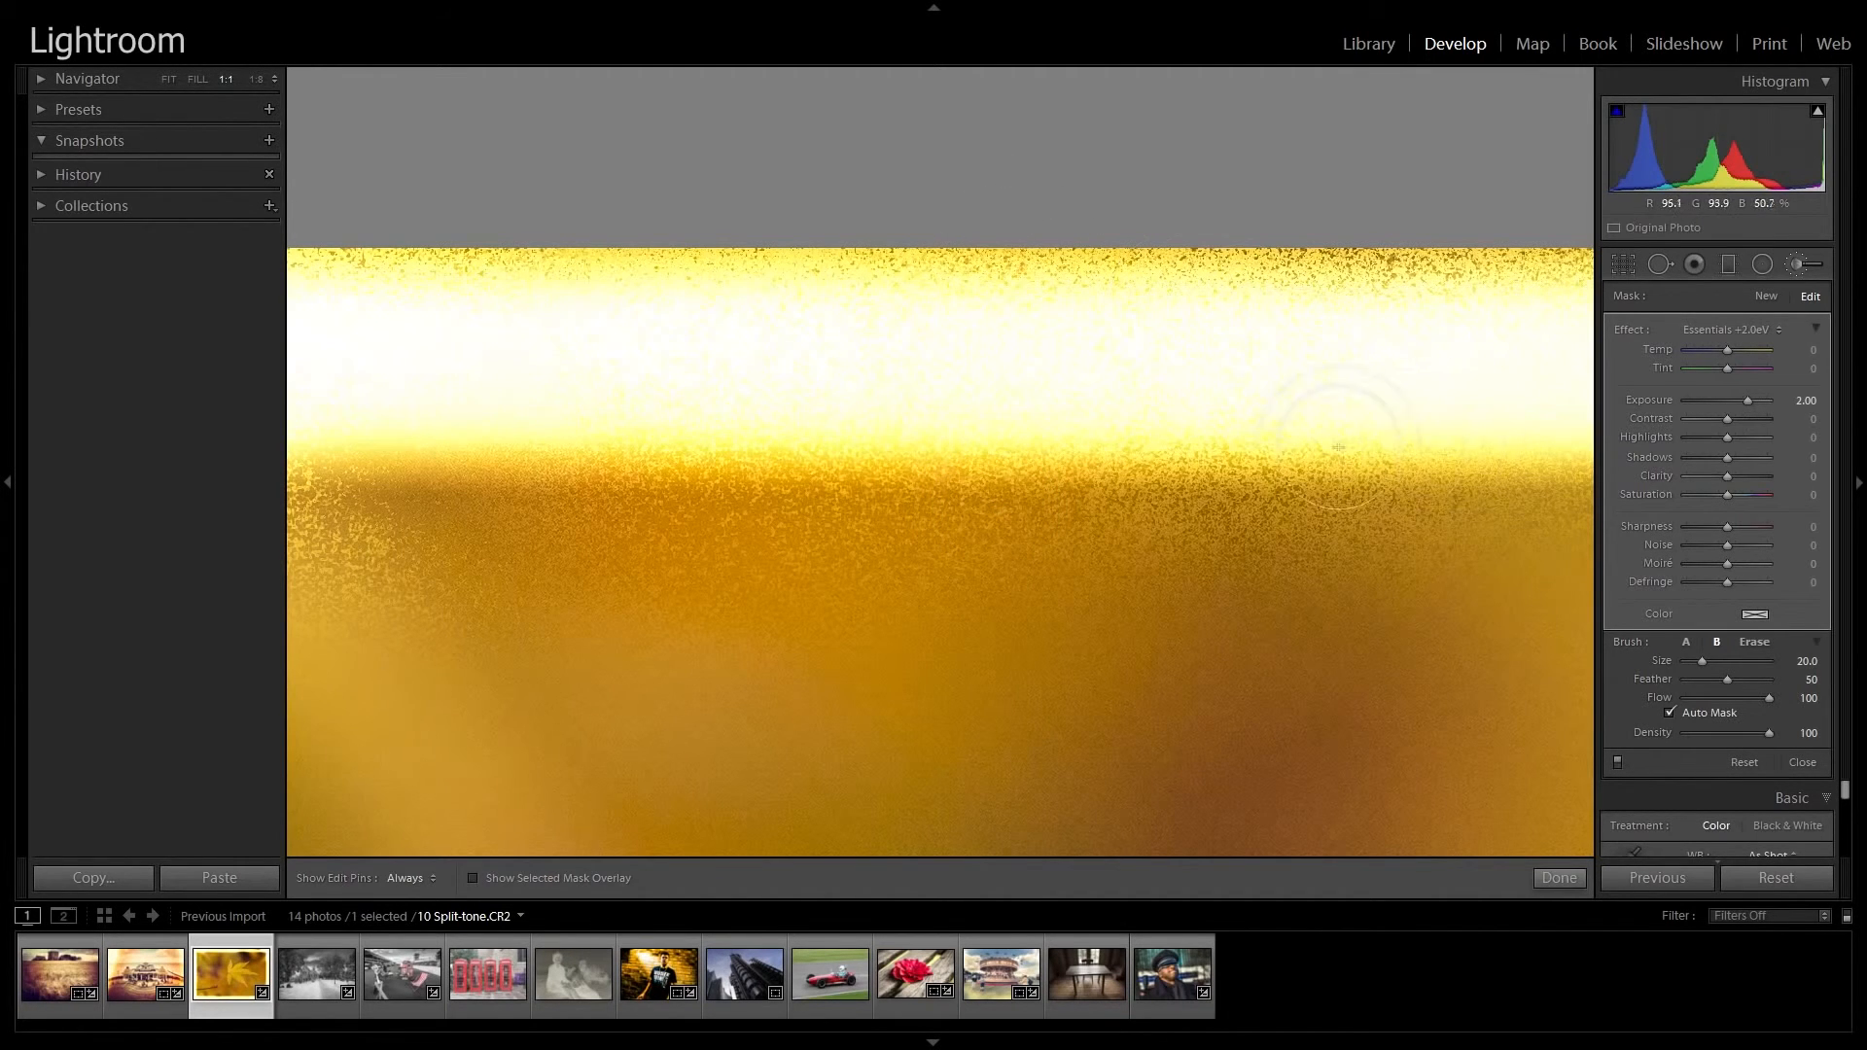
{"action": "left_click", "coordinate": [168, 78]}
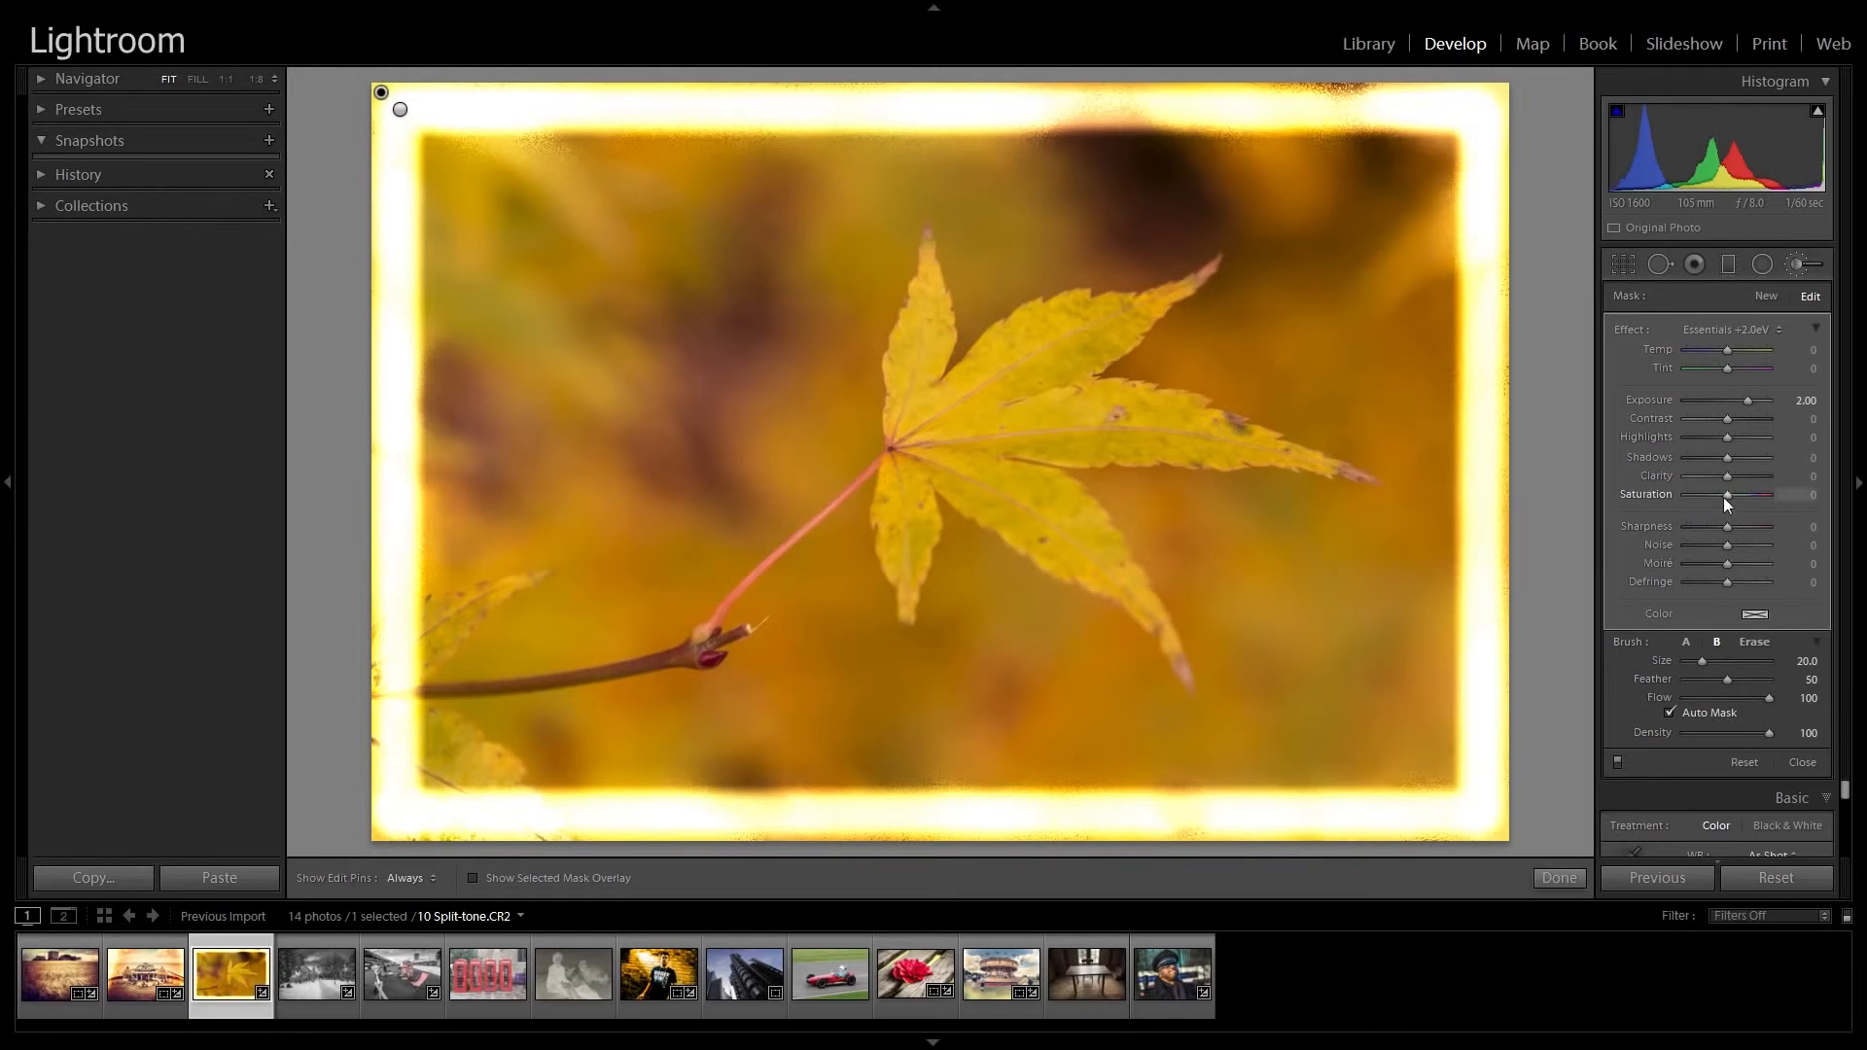
{"action": "left_click_drag", "start_coordinate": [1725, 497], "coordinate": [1716, 496]}
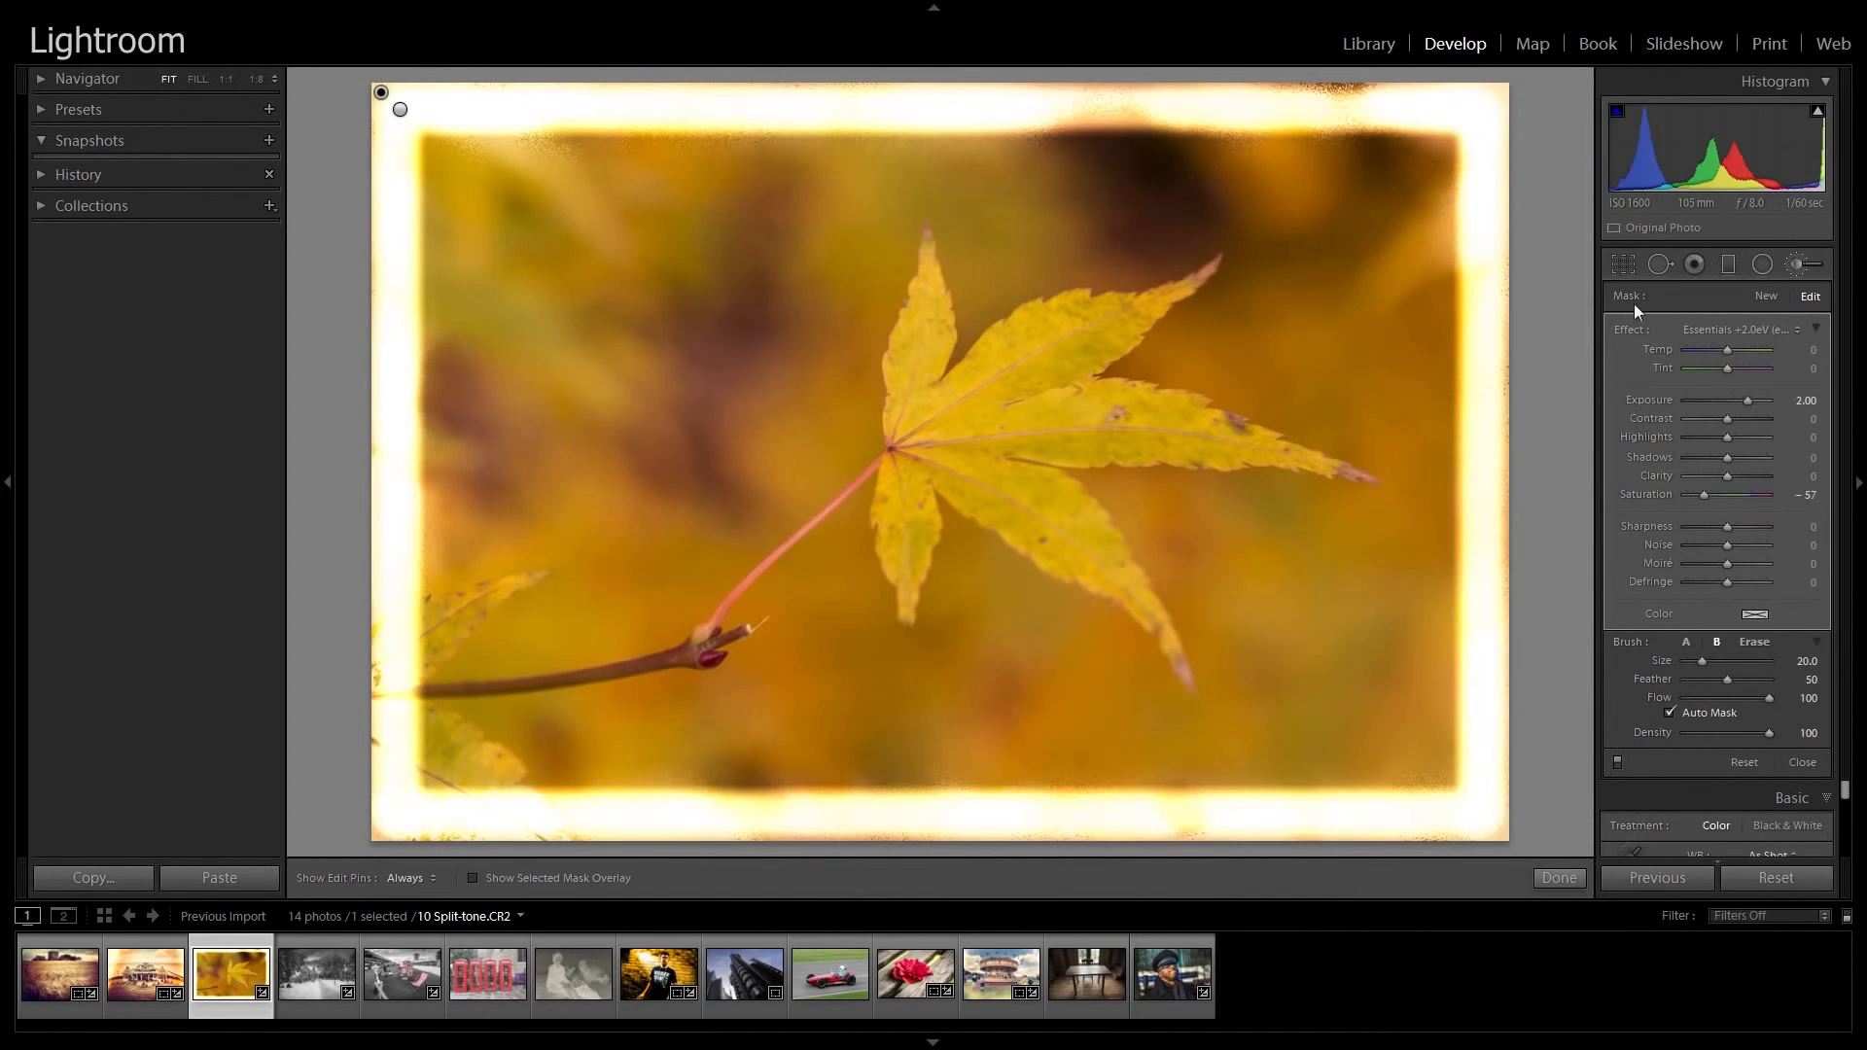
Step: Switch the photo to the print layout and set the cell height to 6.13 inches
{"action": "left_click", "coordinate": [1766, 46]}
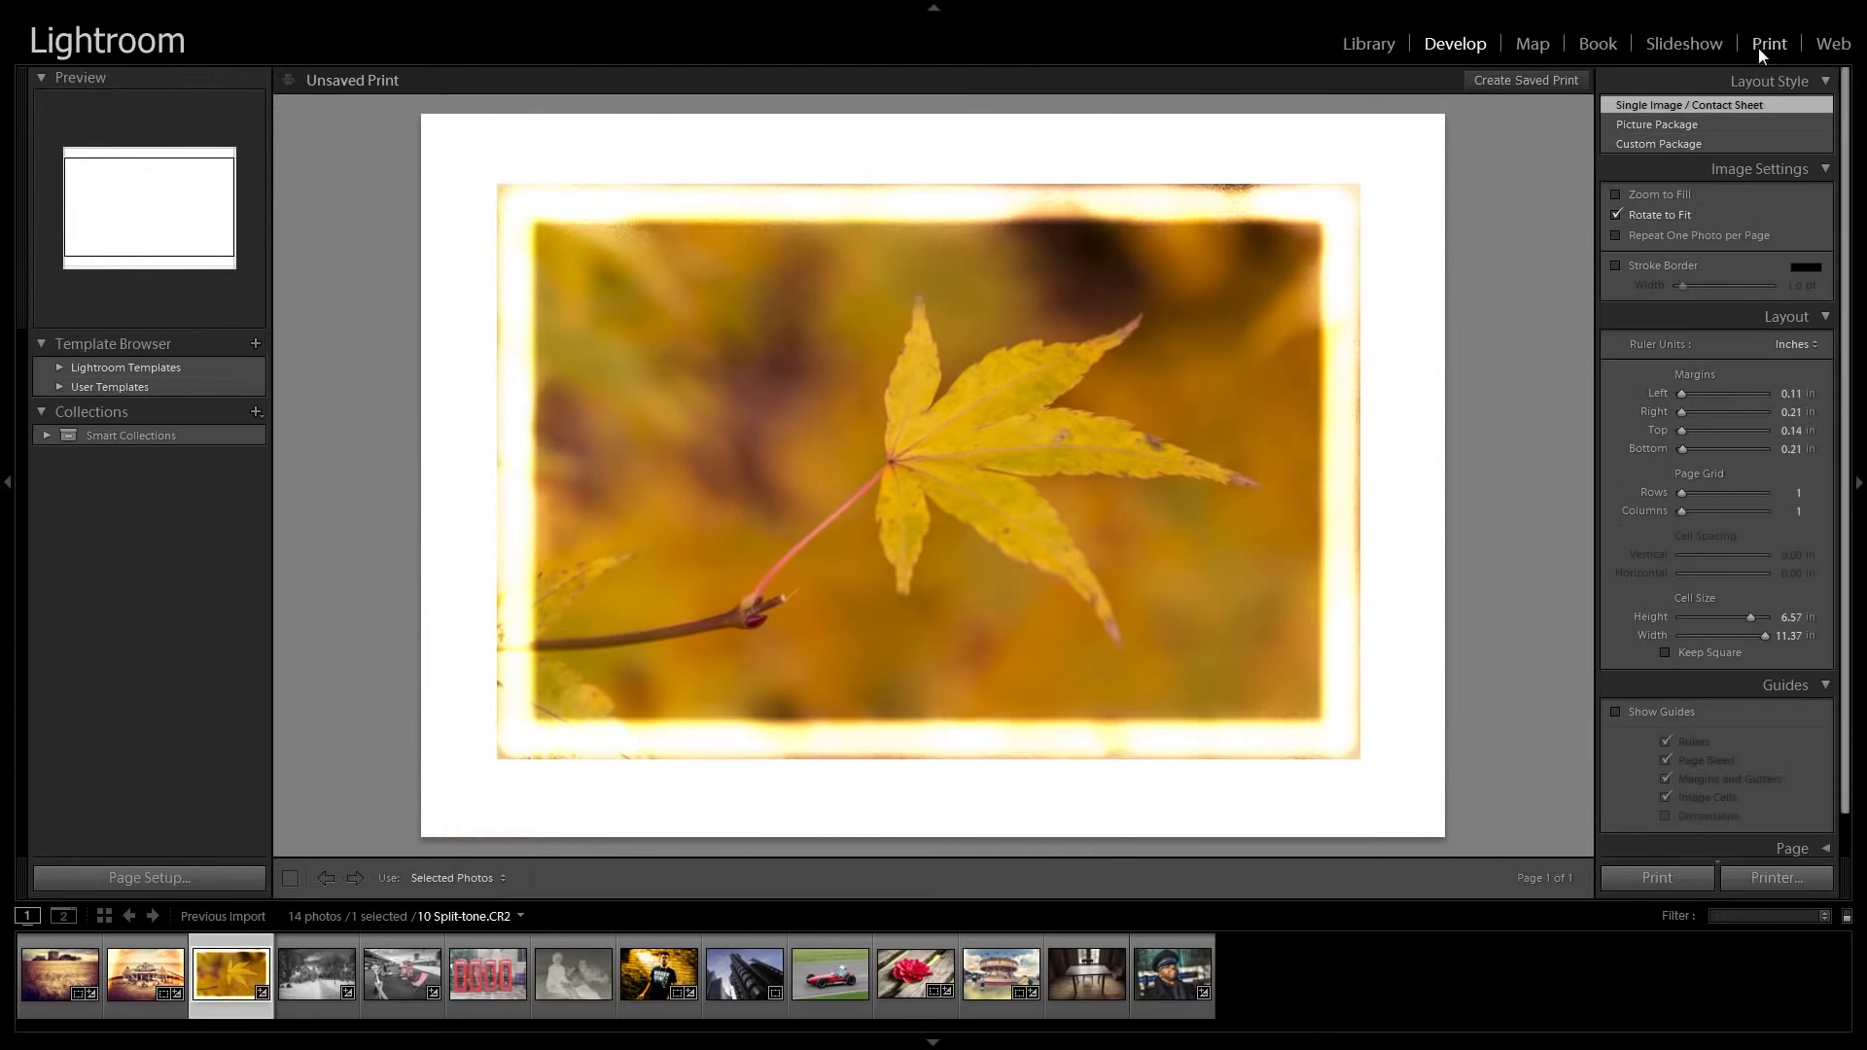
{"action": "left_click_drag", "start_coordinate": [1753, 620], "coordinate": [1750, 616]}
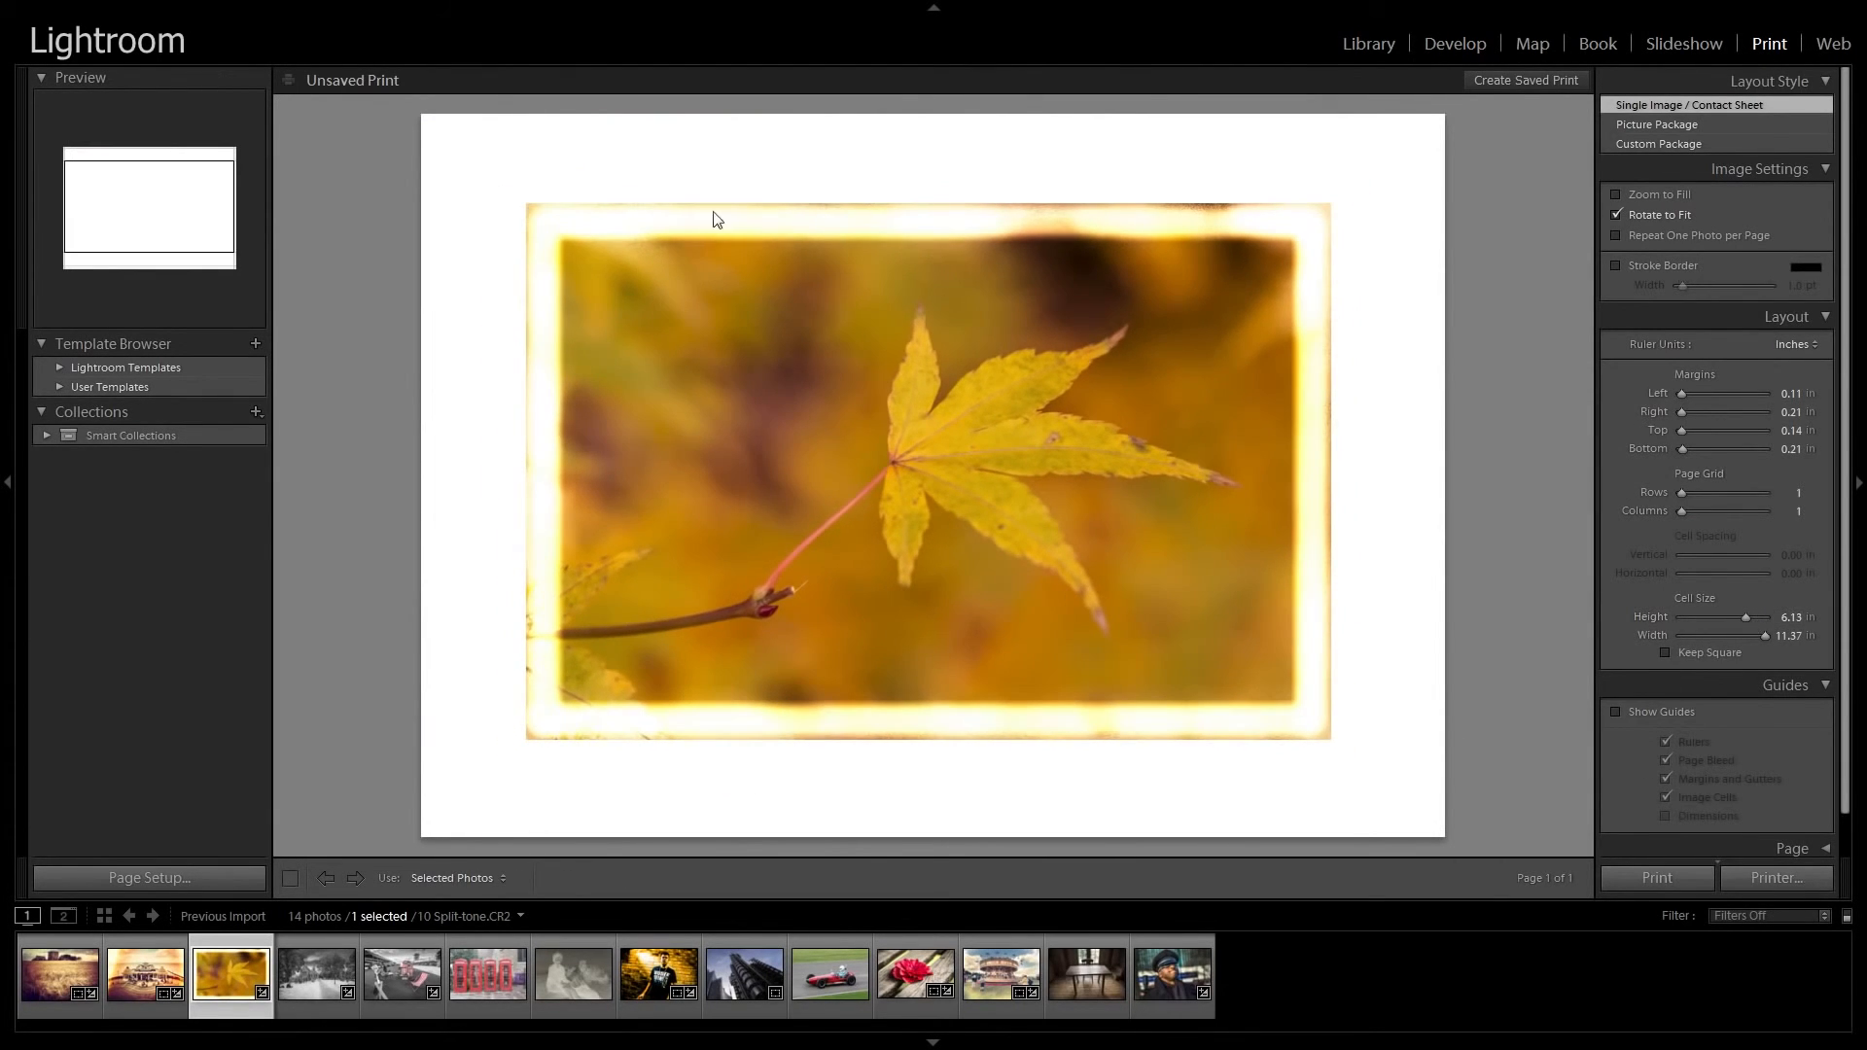